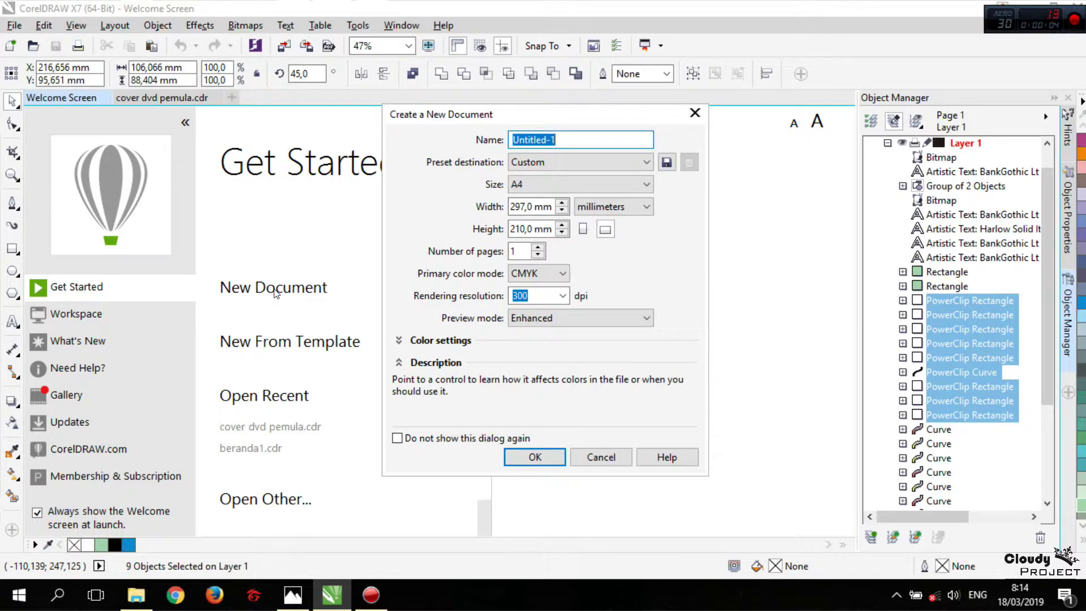
Step: Create an A4 landscape CMYK document at 300 dpi and draw a circle about 32 mm across in the page's upper part
click(526, 458)
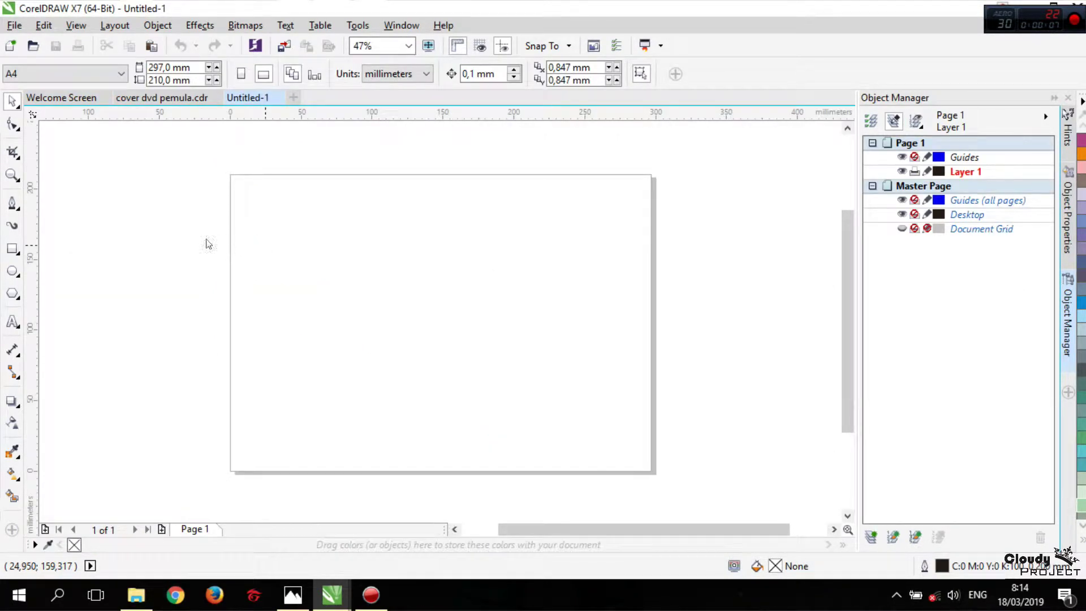
click(14, 274)
drag(334, 232, 381, 277)
Step: Set the circle's width and height to 130 mm and move its centre to about X 119 mm, Y 105 mm
drag(181, 68, 80, 76)
text(1)
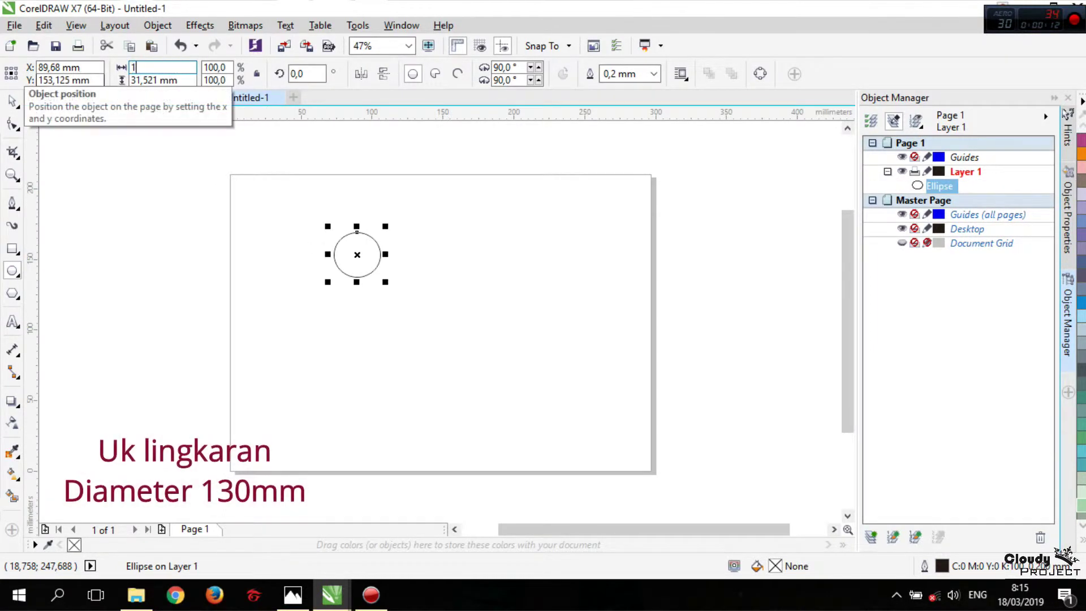
key(Return)
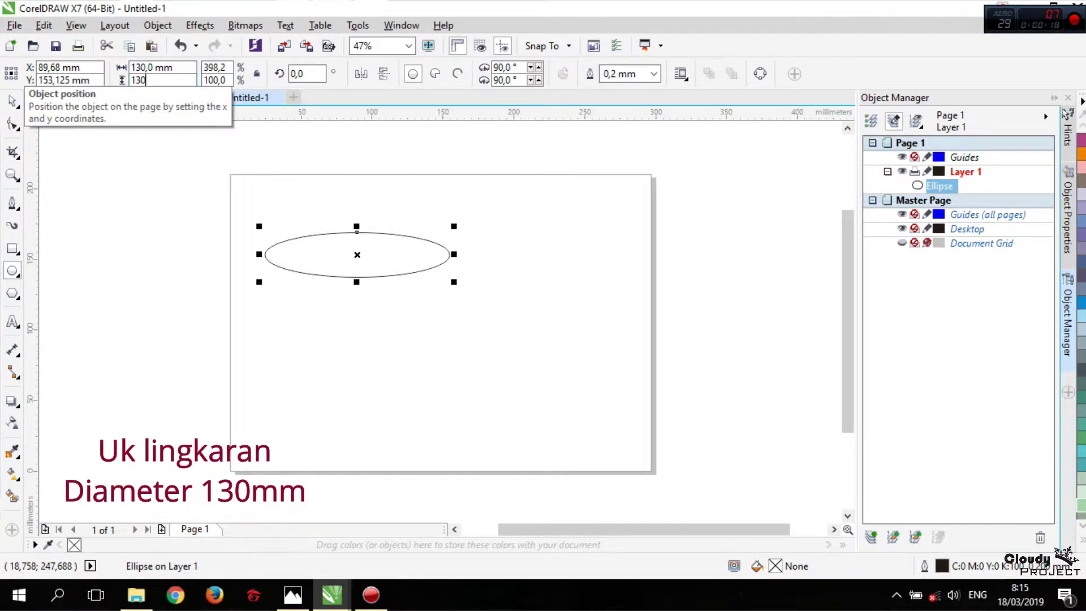
key(Return)
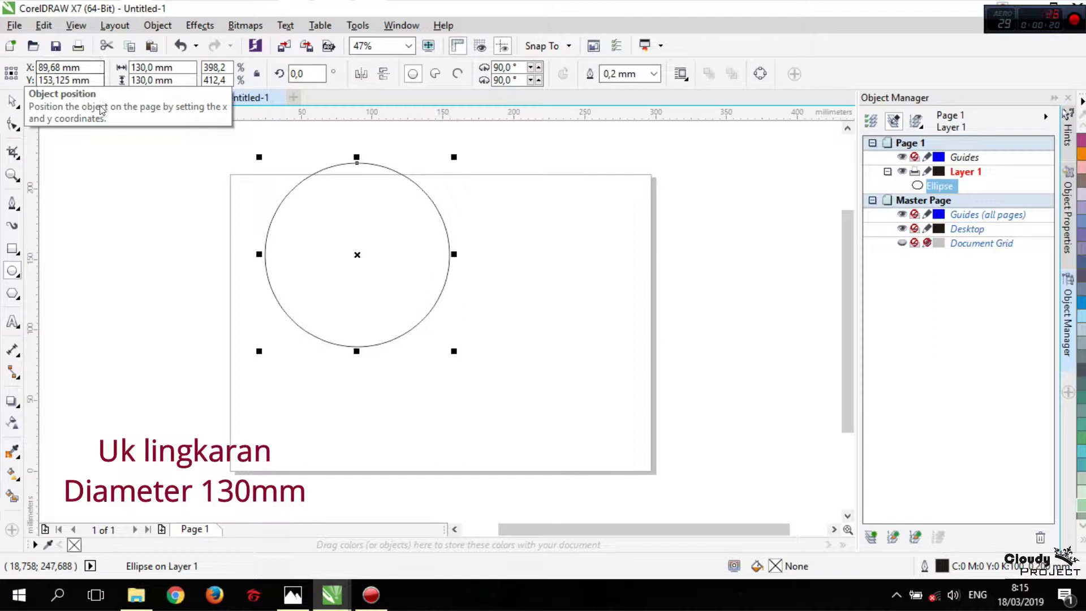
drag(355, 250, 397, 318)
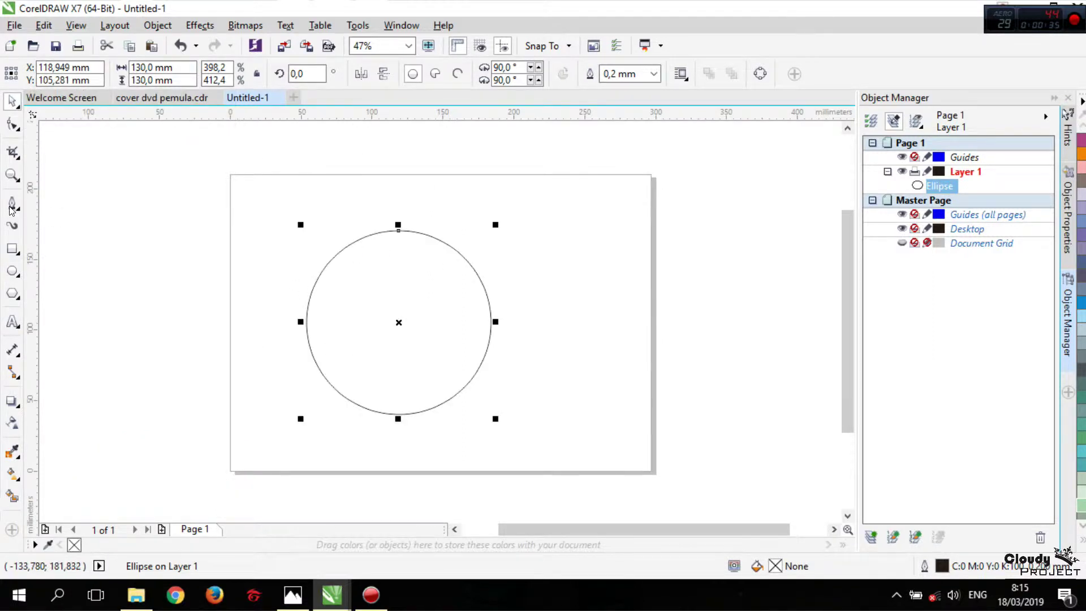
key(space)
Step: Draw a horizontal line about 98 mm long between the circle's left and right edges in its upper part with the Pen tool
click(331, 262)
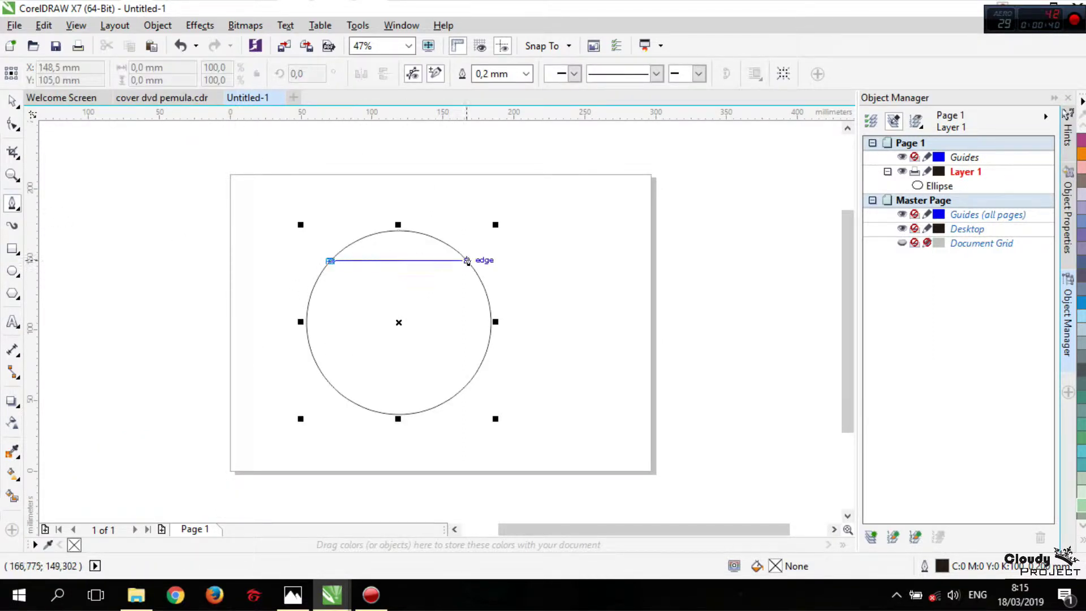
click(469, 262)
key(Escape)
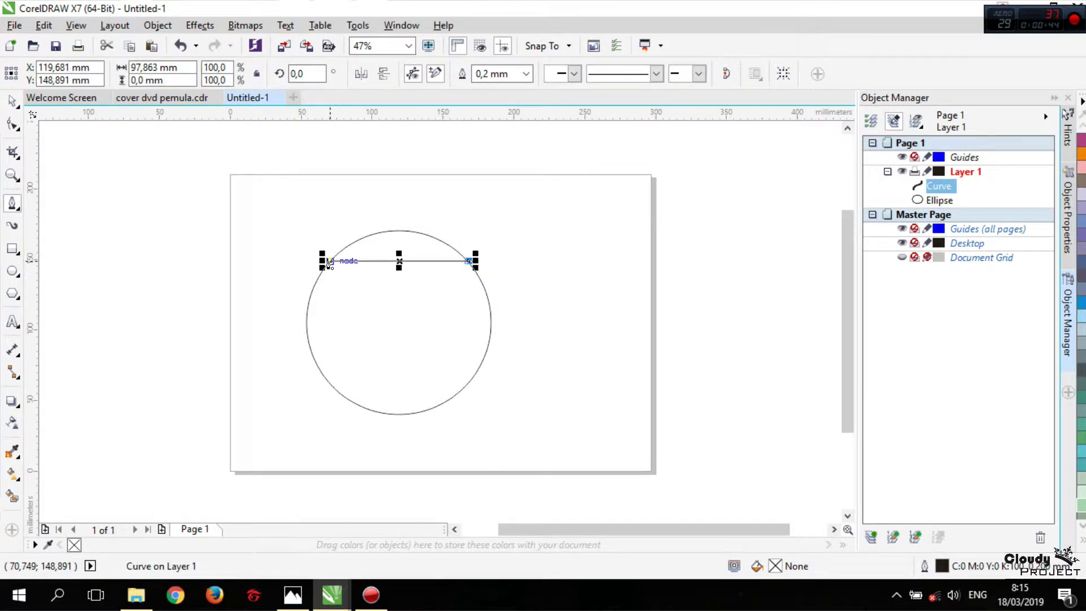
Step: Draw a slanted line from the circle's top quadrant to its left edge, spanning about 64 by 54 mm
click(399, 231)
click(308, 308)
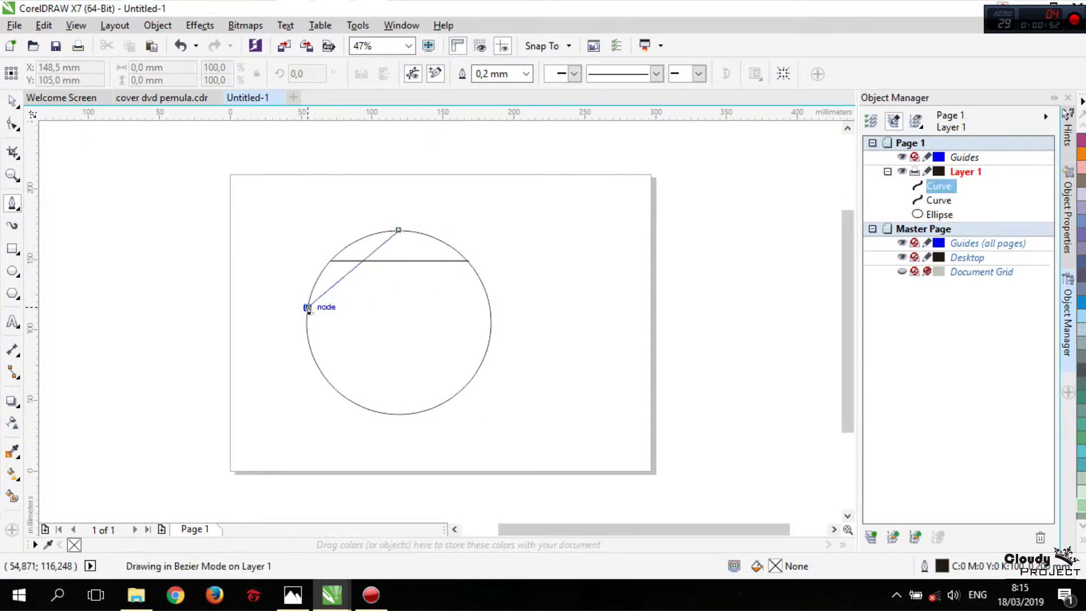
key(Escape)
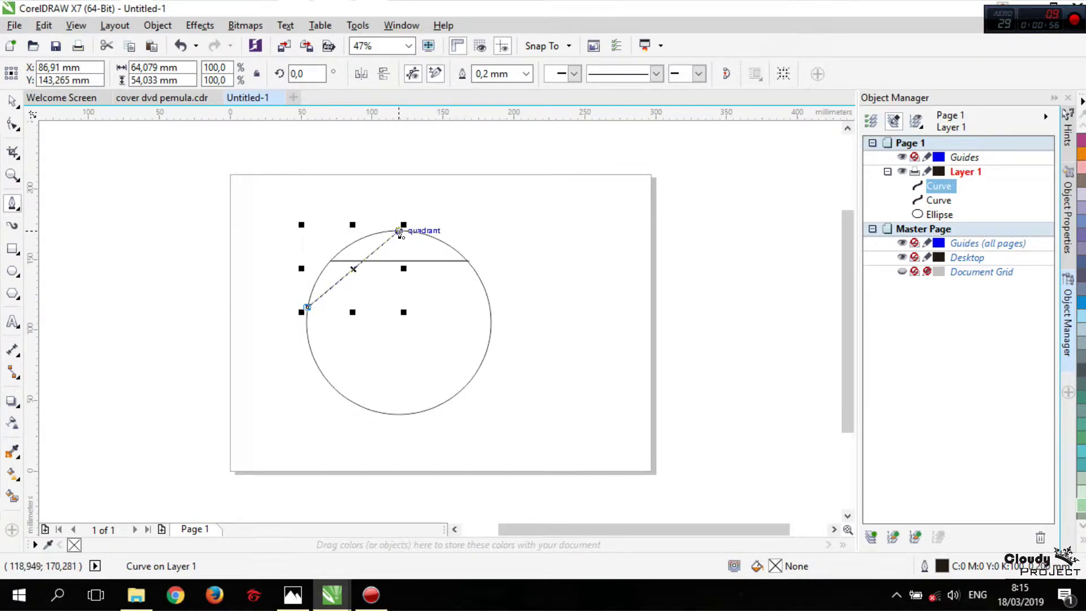
scroll(363, 305, up, 2)
scroll(365, 303, down, 2)
click(333, 379)
click(491, 372)
key(Escape)
key(ctrl+z)
Step: Draw a closed horizontal line about 97 mm long across the lower part of the circle, from edge to edge and back
click(337, 383)
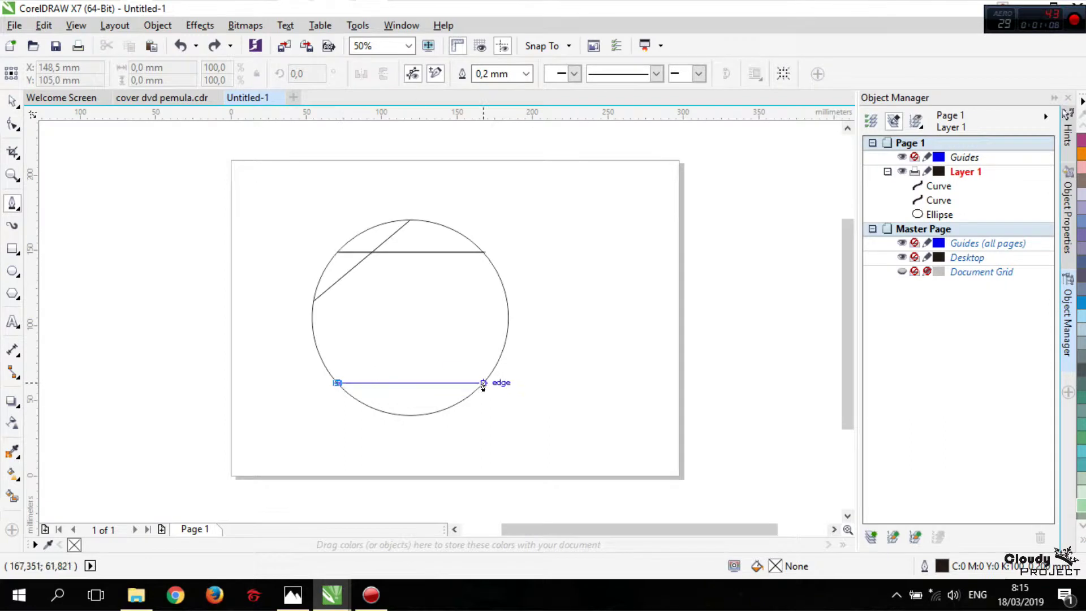
click(483, 384)
click(337, 383)
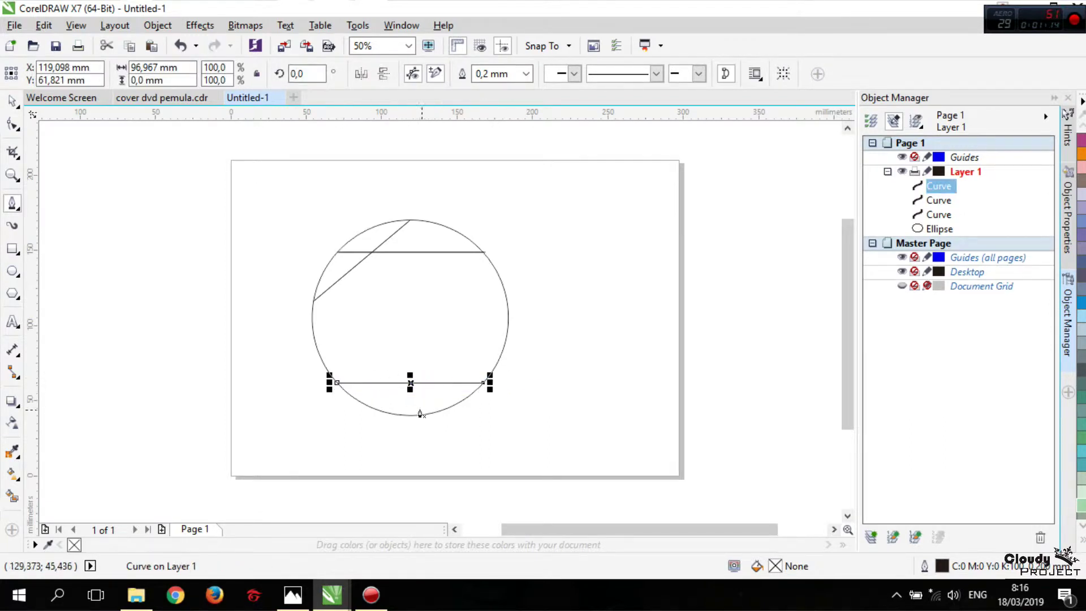
Step: Draw a slanted line from the circle's bottom quadrant to its right edge, spanning about 64 by 54 mm
click(410, 416)
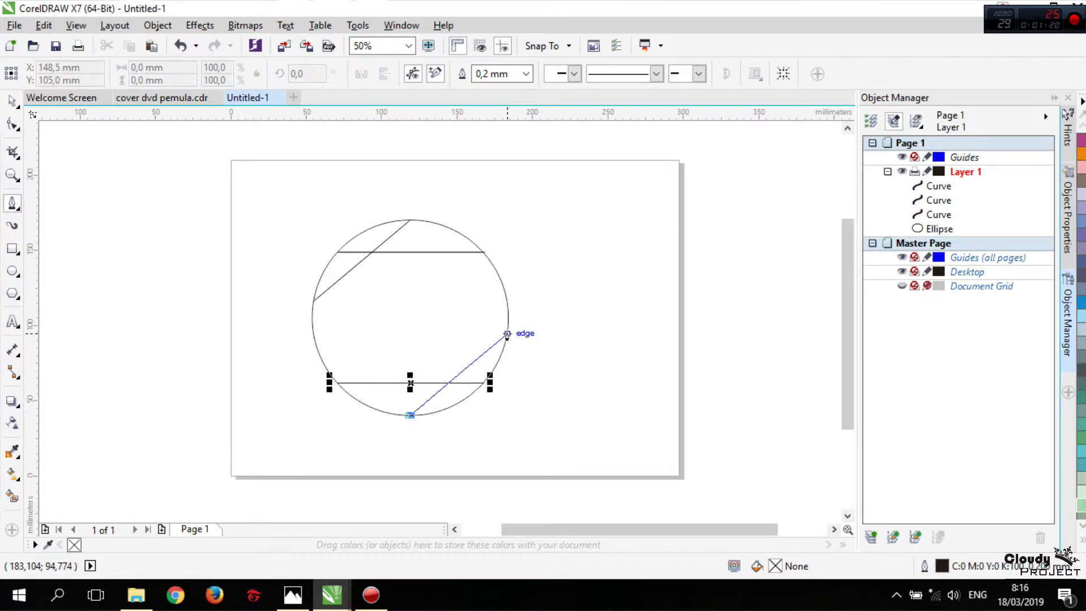
click(507, 334)
click(15, 102)
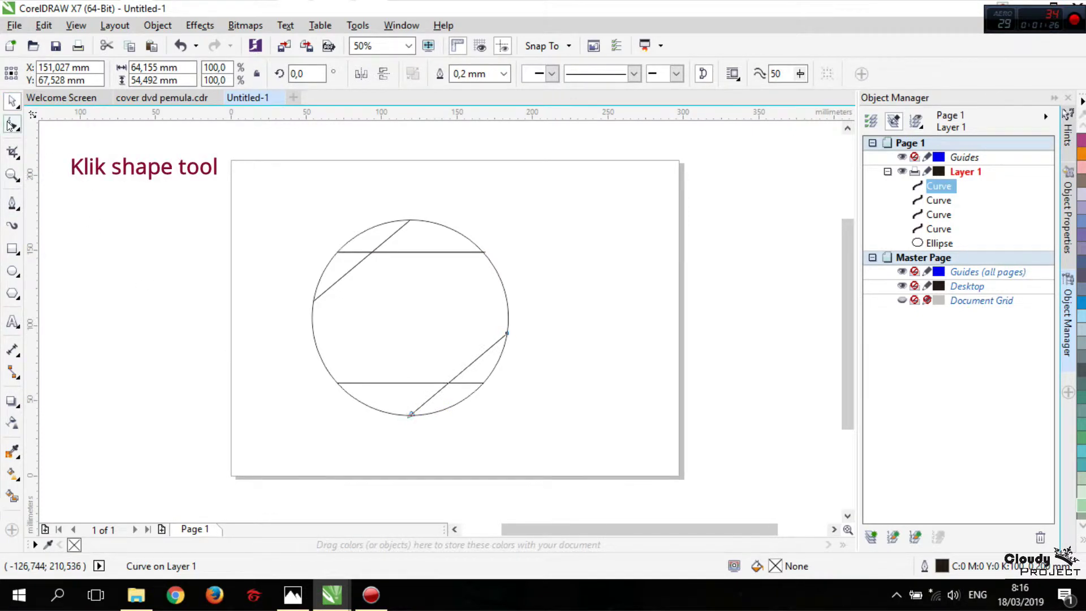
Step: Convert a segment of the lower horizontal line to a curve and bend it down towards the circle's bottom arc
click(12, 125)
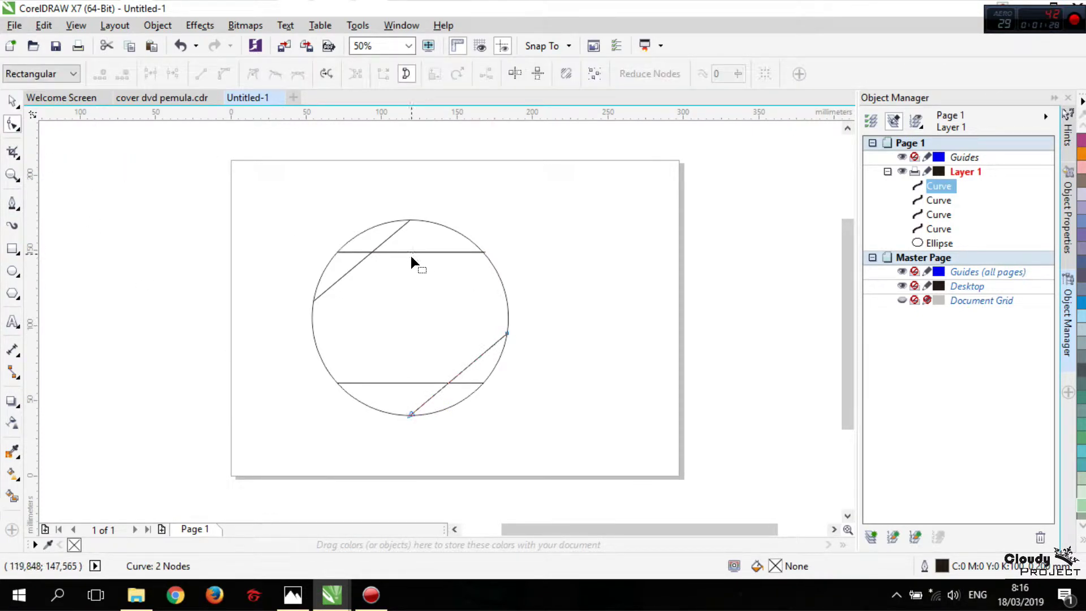
scroll(461, 388, up, 2)
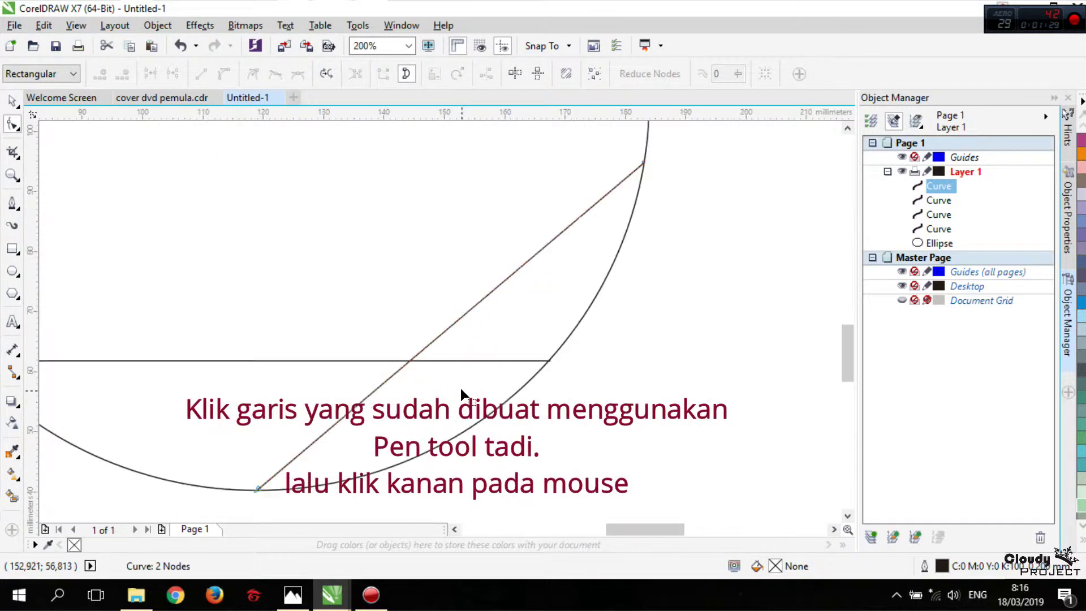
click(280, 360)
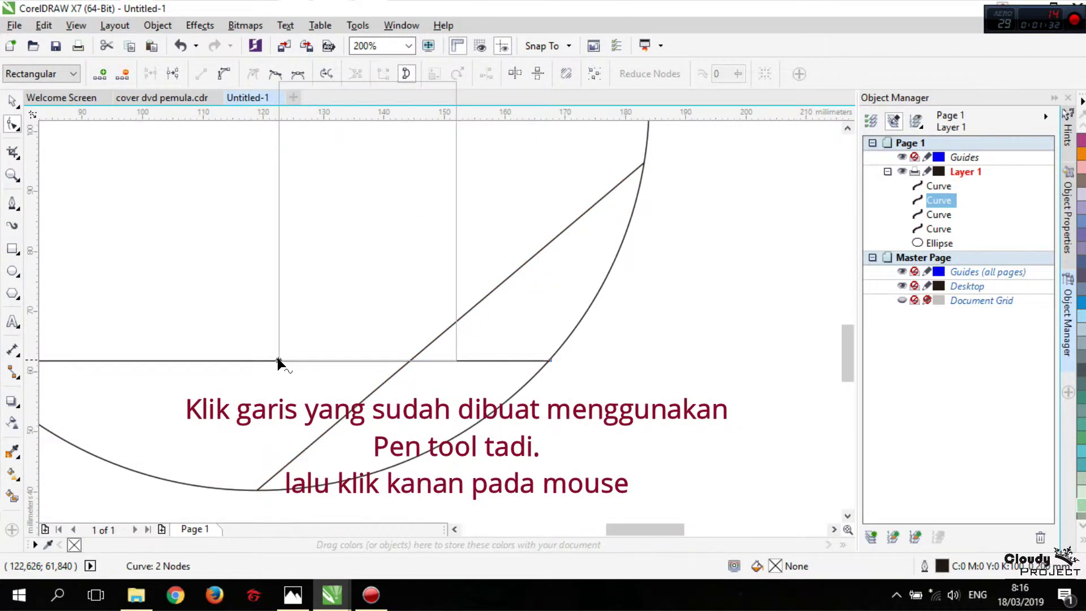
right_click(278, 359)
click(315, 148)
scroll(388, 369, down, 2)
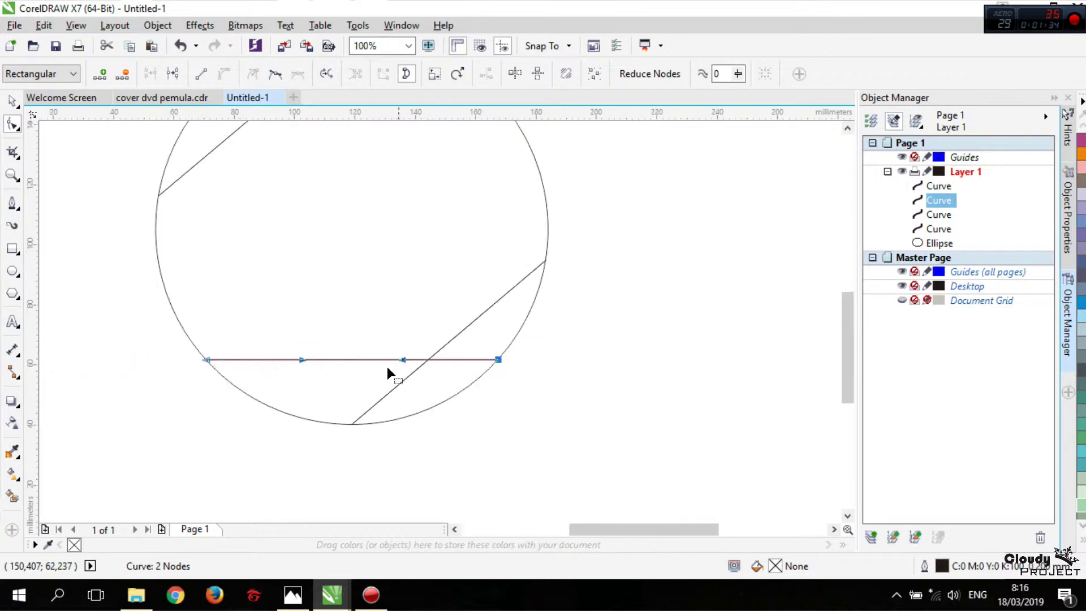
scroll(385, 367, up, 2)
drag(373, 347, 373, 476)
Step: Move the right end node of the lower horizontal shape exactly onto the circle's outline
scroll(665, 343, up, 3)
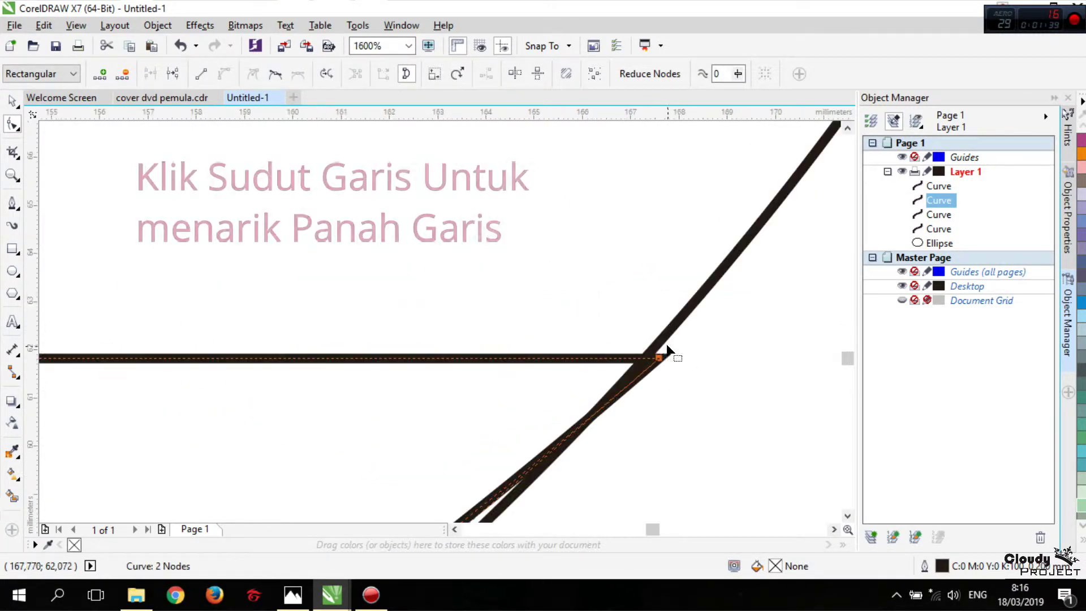
drag(665, 345, 637, 356)
scroll(640, 359, down, 4)
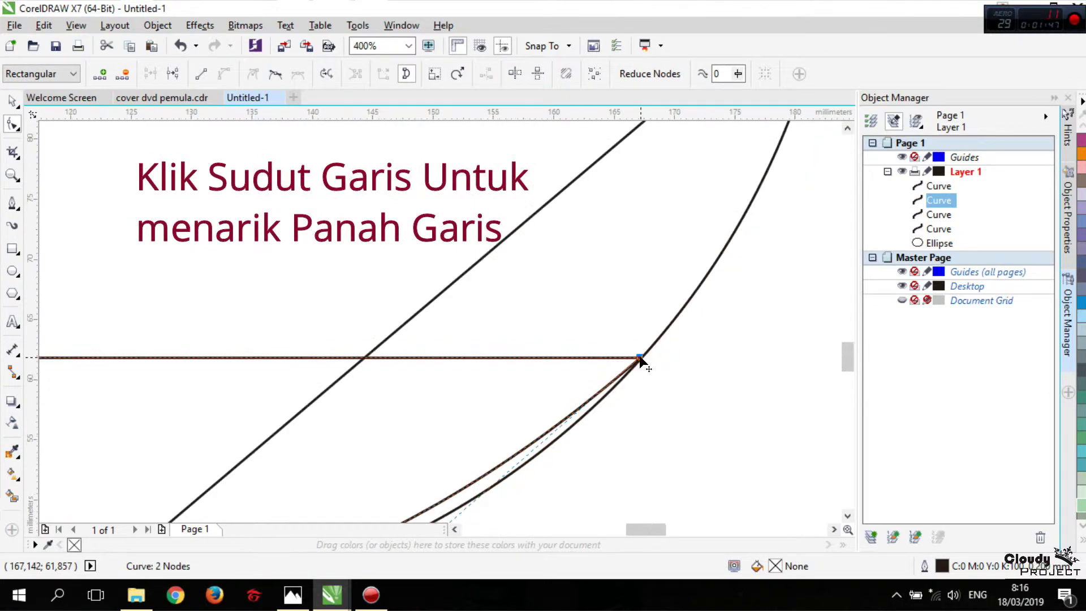
Step: Adjust the curve handles at both ends of the lower horizontal shape so its curved side follows the circle's bottom arc
scroll(352, 376, up, 4)
scroll(375, 387, down, 3)
scroll(405, 369, down, 1)
scroll(525, 450, up, 1)
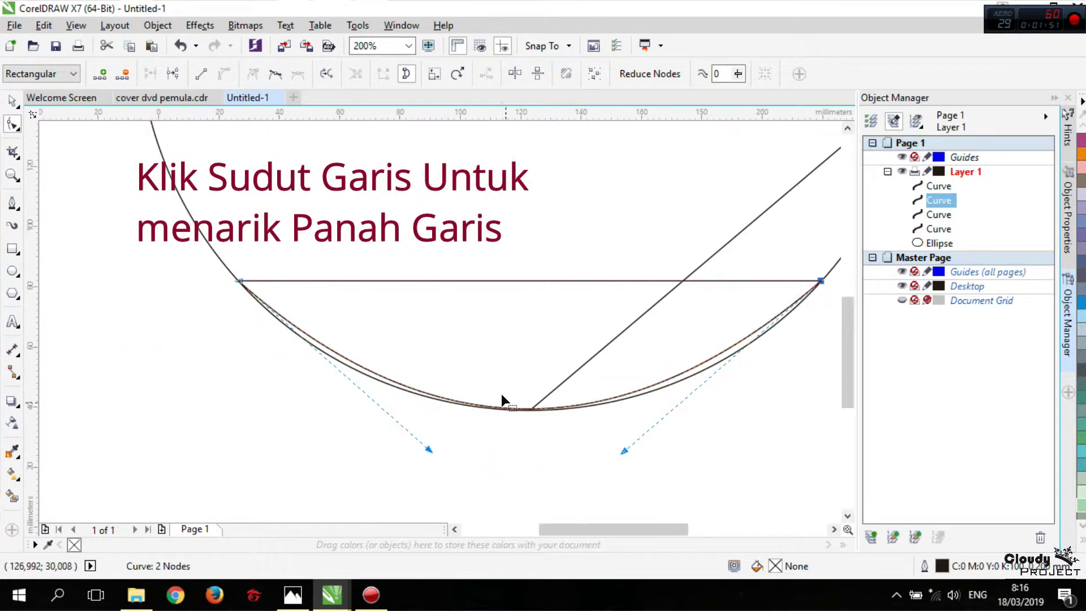
scroll(503, 399, down, 1)
scroll(514, 449, up, 1)
scroll(617, 405, up, 1)
drag(607, 398, 684, 390)
scroll(685, 391, down, 2)
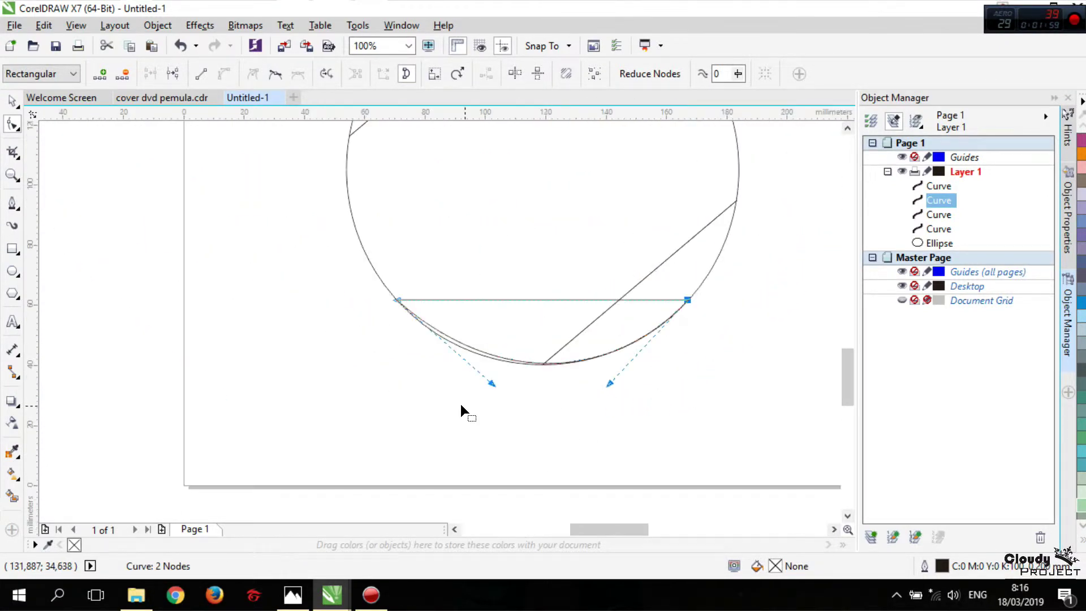
scroll(520, 361, up, 2)
drag(520, 363, 462, 370)
scroll(463, 370, down, 2)
scroll(566, 350, right, 2)
scroll(626, 339, up, 2)
drag(497, 456, 527, 451)
scroll(526, 450, down, 2)
Step: Convert a segment of the lower-right slanted line to a curve and bend it out towards the circle's edge
click(655, 203)
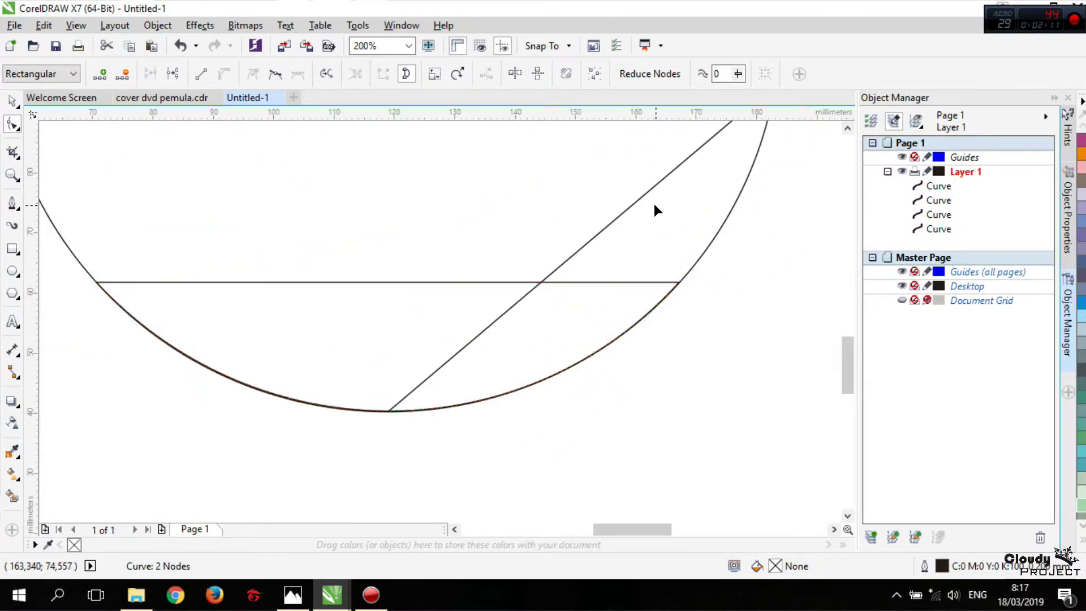
scroll(617, 283, down, 1)
scroll(622, 300, up, 2)
click(363, 273)
right_click(364, 272)
click(412, 337)
scroll(520, 371, down, 1)
scroll(633, 211, up, 1)
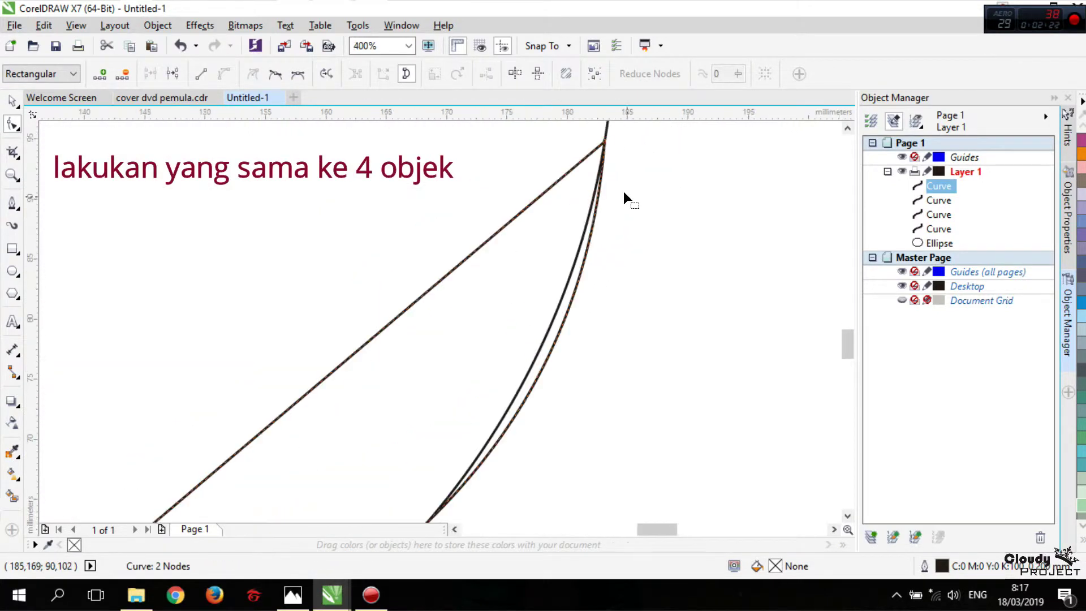
Step: Adjust both curve handles of the lower-right slanted shape so its curved side matches the circle's lower-right arc
click(605, 140)
scroll(616, 367, down, 1)
scroll(599, 424, up, 1)
drag(585, 442, 551, 457)
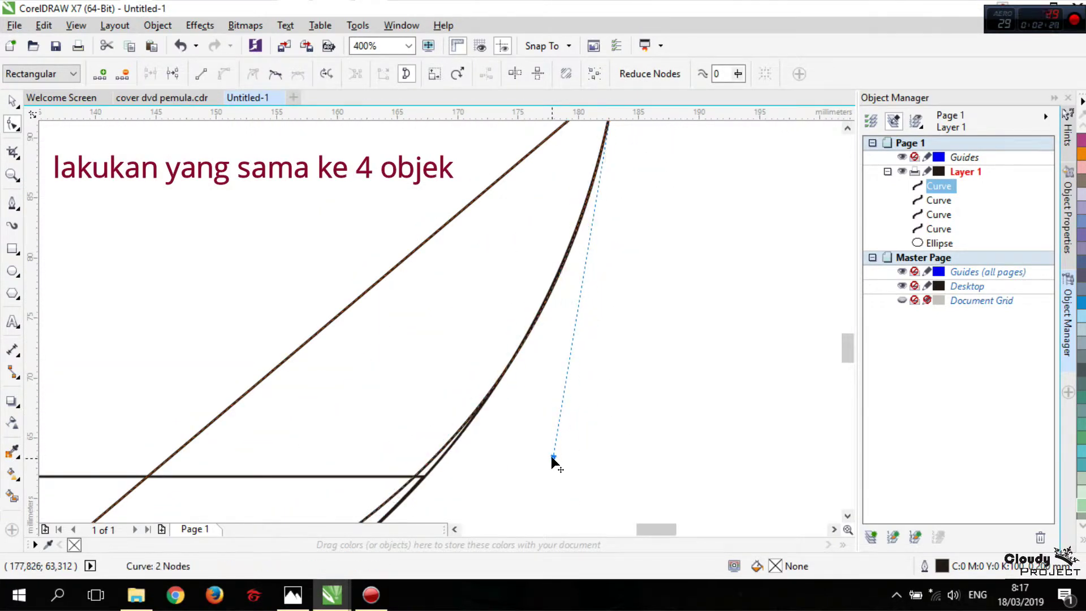
scroll(476, 385, down, 2)
scroll(413, 421, up, 1)
drag(415, 363, 376, 417)
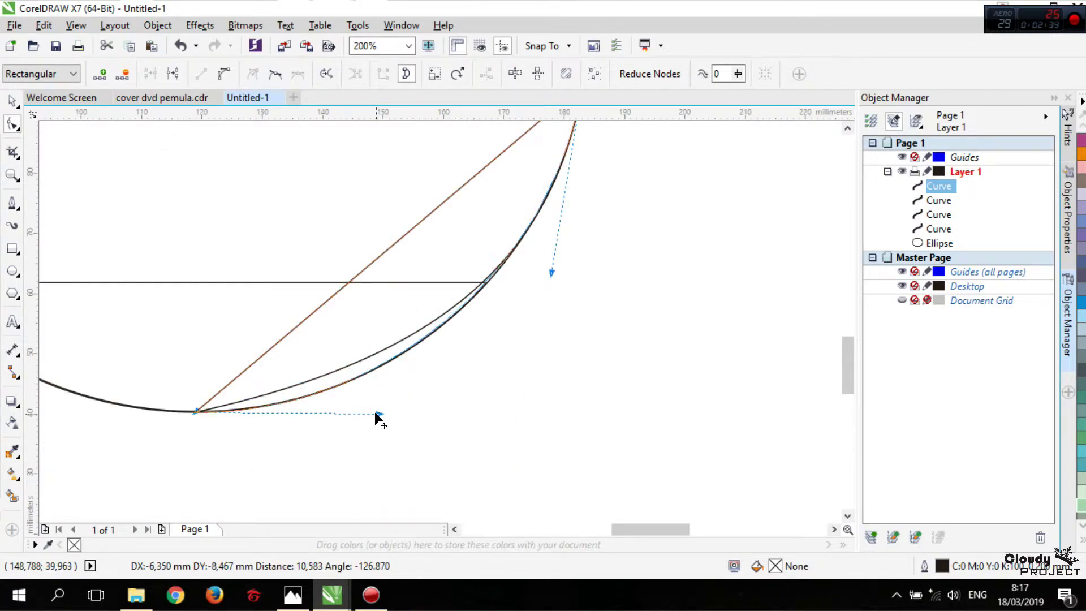
scroll(388, 364, up, 1)
scroll(388, 354, down, 1)
scroll(387, 348, down, 2)
Step: Convert a segment of the upper horizontal line to a curve and bend it up towards the circle's top arc
click(364, 189)
scroll(341, 194, up, 3)
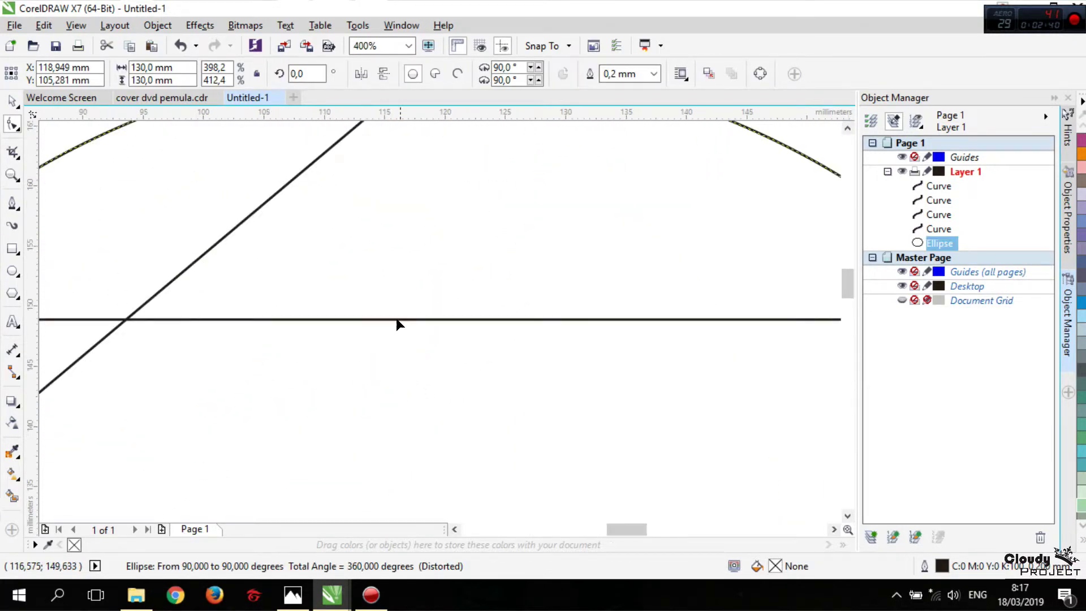
click(400, 320)
right_click(401, 319)
click(471, 109)
drag(406, 318, 429, 202)
drag(430, 201, 456, 199)
Step: Move the right end node of the upper horizontal shape onto the circle's outline
scroll(456, 199, down, 1)
scroll(775, 332, up, 1)
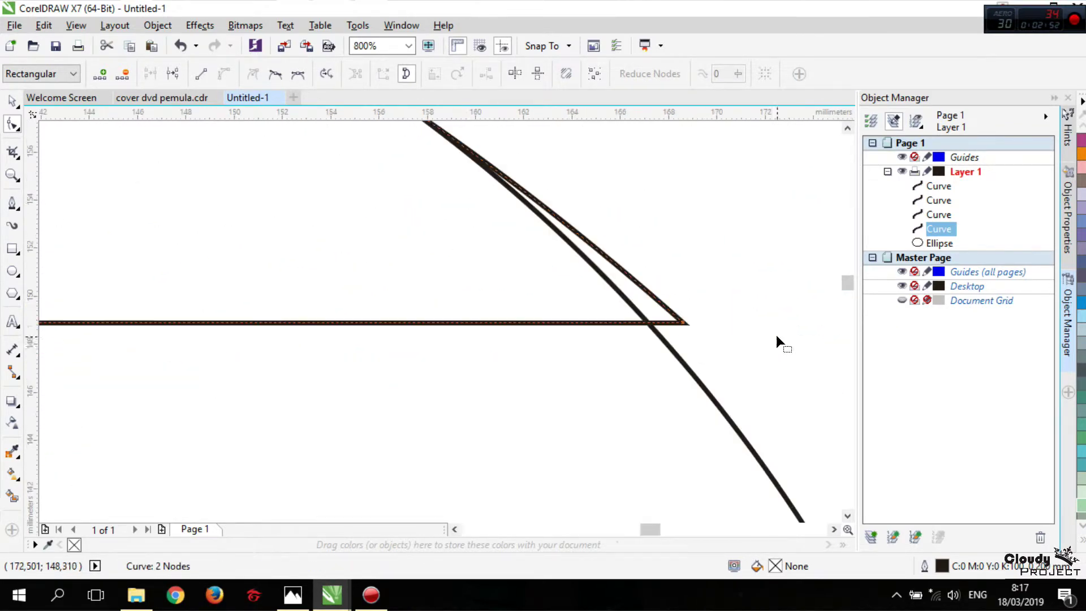
scroll(731, 338, up, 3)
drag(689, 252, 542, 251)
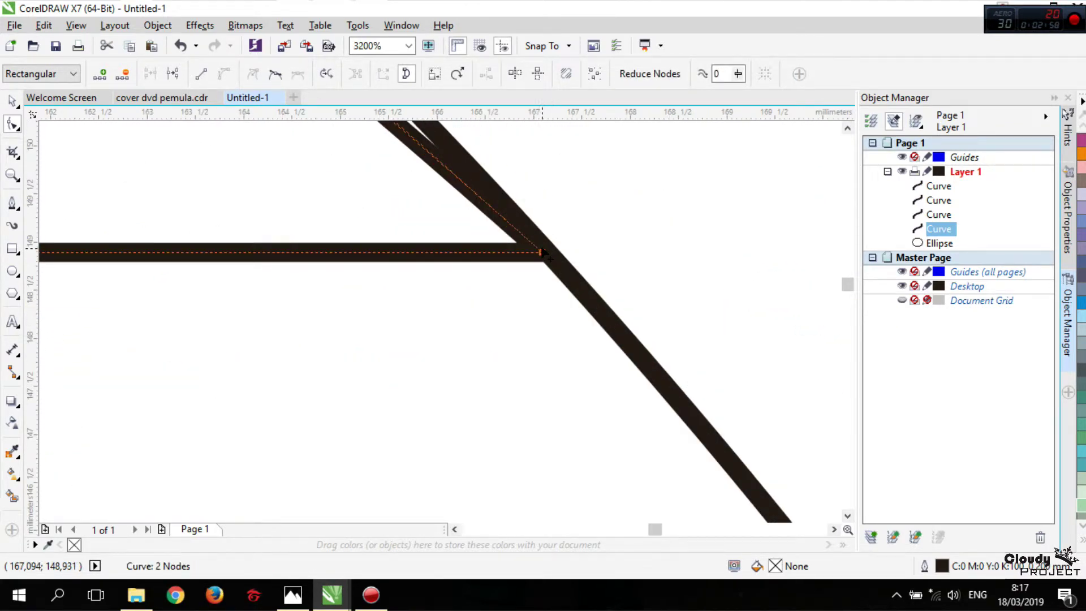
scroll(547, 323, down, 5)
Step: Fine-tune the curve handles of the upper horizontal shape so its curved side follows the circle's top arc
scroll(458, 248, up, 2)
drag(459, 225, 568, 255)
scroll(568, 254, down, 1)
drag(449, 249, 434, 237)
scroll(396, 294, down, 3)
Step: Convert a segment of the upper-left slanted line to a curve and bend it out towards the circle's edge
scroll(391, 311, up, 2)
scroll(395, 307, up, 2)
right_click(422, 321)
click(421, 321)
right_click(421, 321)
click(489, 111)
drag(457, 294, 338, 157)
Step: Adjust the curve handles of the upper-left slanted shape so its curved side matches the circle's upper-left arc
scroll(381, 263, down, 2)
scroll(500, 190, up, 3)
click(546, 186)
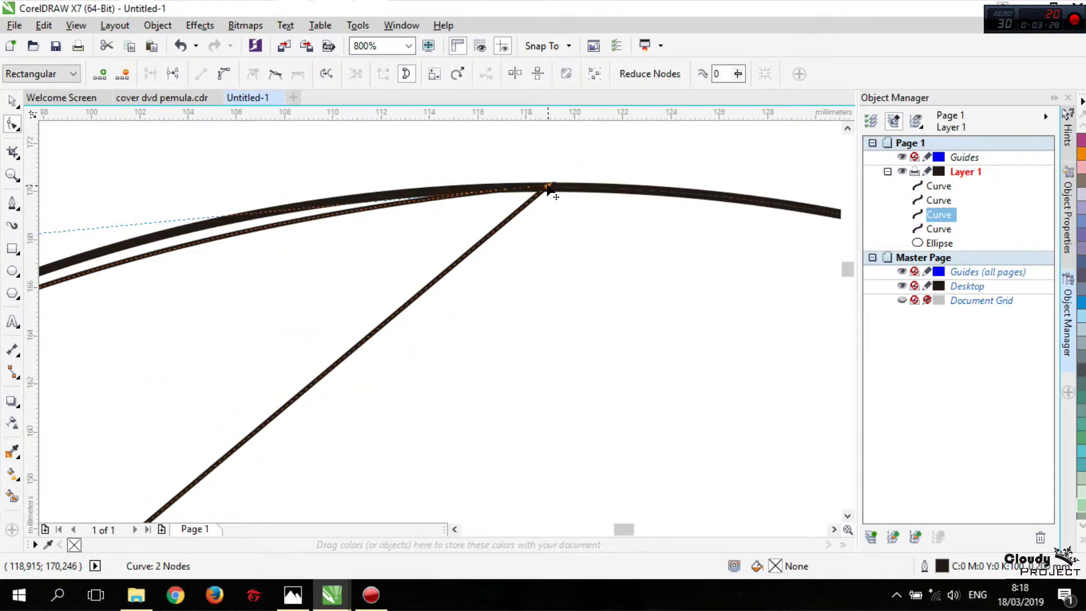
scroll(547, 187, left, 5)
drag(304, 261, 327, 223)
scroll(397, 201, down, 3)
scroll(305, 278, up, 2)
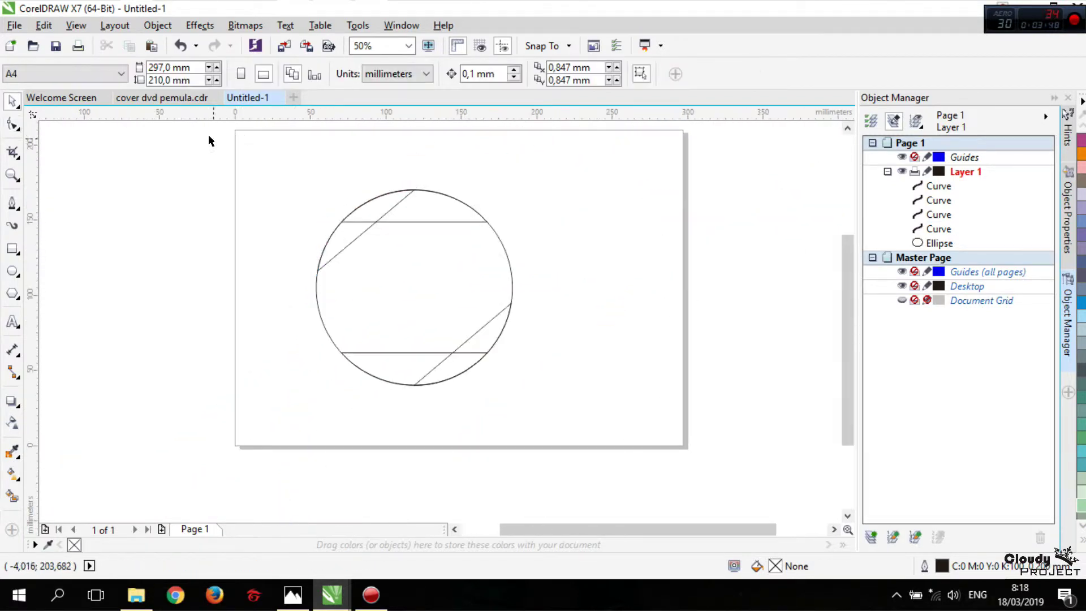
Step: Switch to the cover dvd pemula document and copy the diamond-shaped photo collage from its front cover
click(162, 98)
click(758, 340)
click(564, 331)
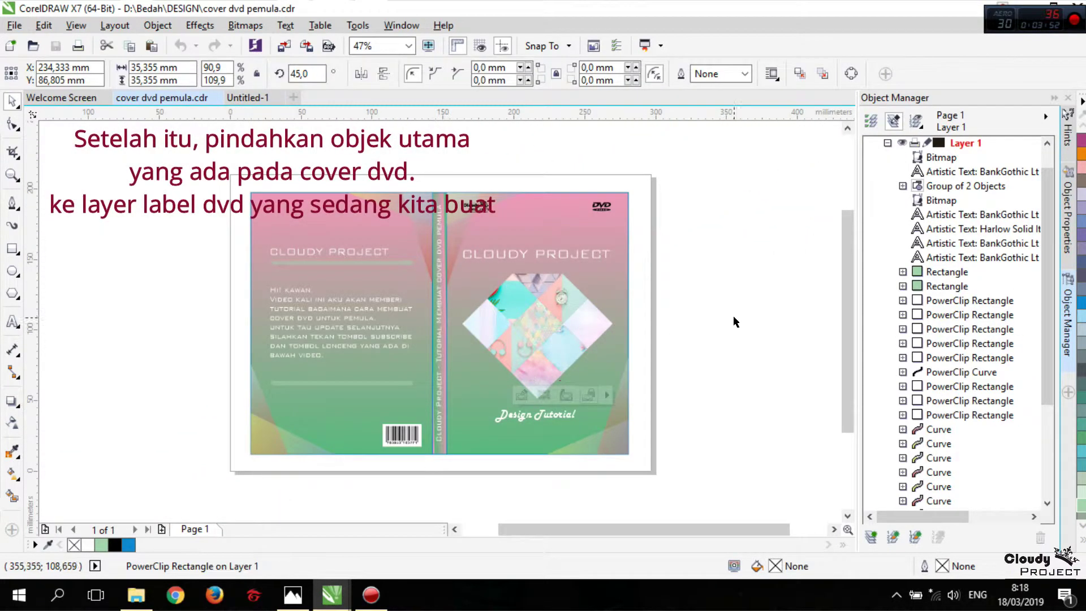
click(734, 316)
drag(445, 255, 446, 255)
right_click(537, 316)
click(576, 361)
Step: Paste the photo collage into the Untitled-1 label document and group its pieces
click(248, 98)
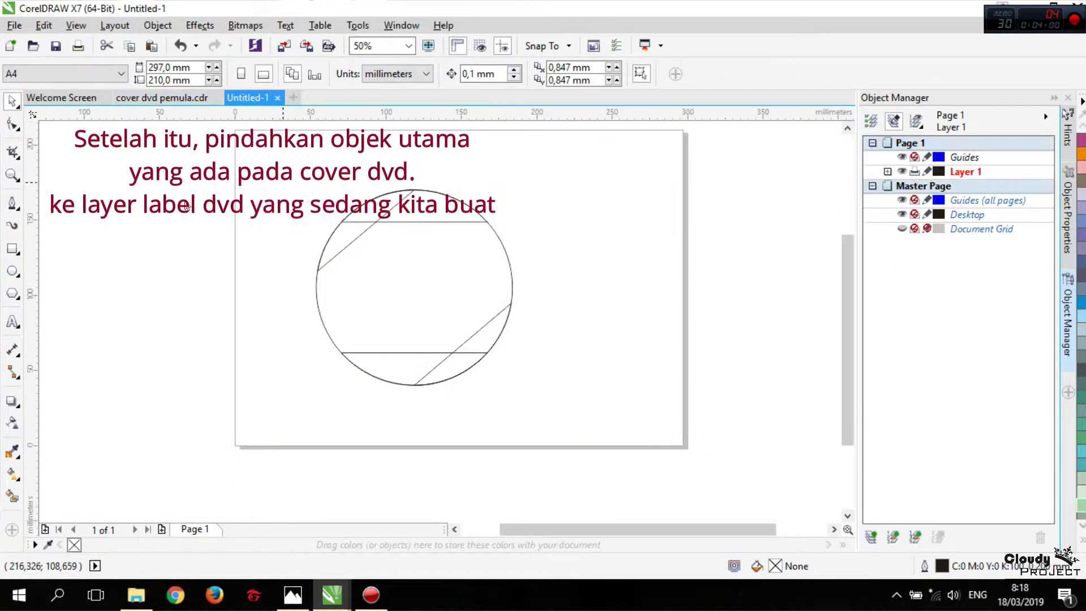
right_click(216, 215)
click(223, 306)
key(ctrl+g)
Step: Shrink the grouped collage and align its centre horizontally and vertically with the circle
drag(647, 229, 561, 284)
shift+click(403, 298)
key(c)
key(e)
key(Escape)
Step: Enlarge the centred collage slightly and ungroup it into its individual PowerClip pieces
scroll(433, 318, up, 1)
click(397, 259)
drag(477, 187, 492, 172)
click(643, 219)
click(436, 280)
key(ctrl+u)
scroll(439, 266, down, 2)
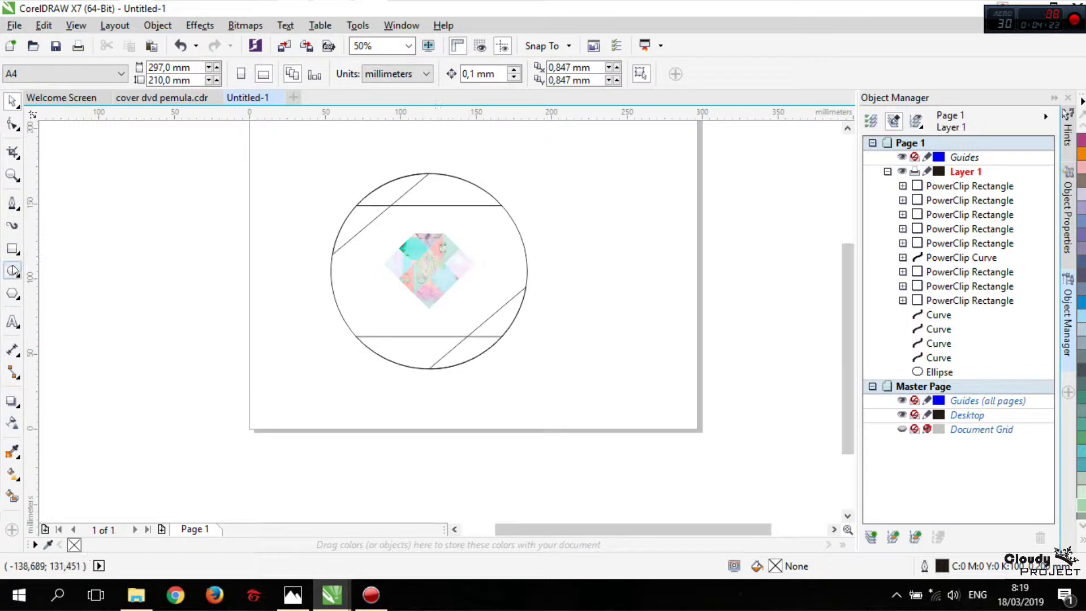
Step: Add the artistic texts "CLOUDY PROJECT" and "Design Tutorial" as separate lines beside the circle
click(12, 327)
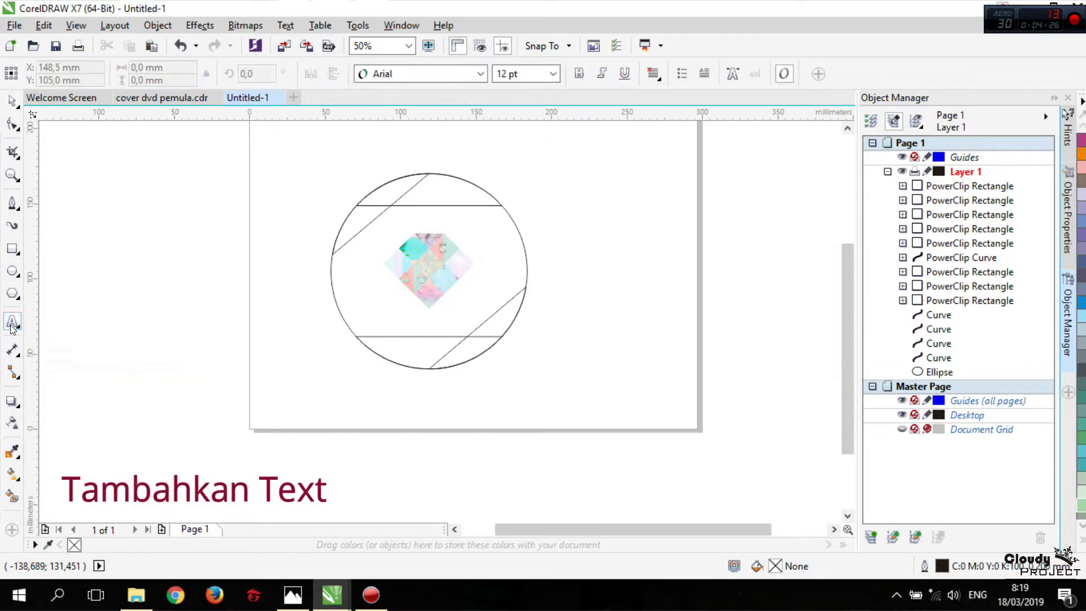
click(143, 267)
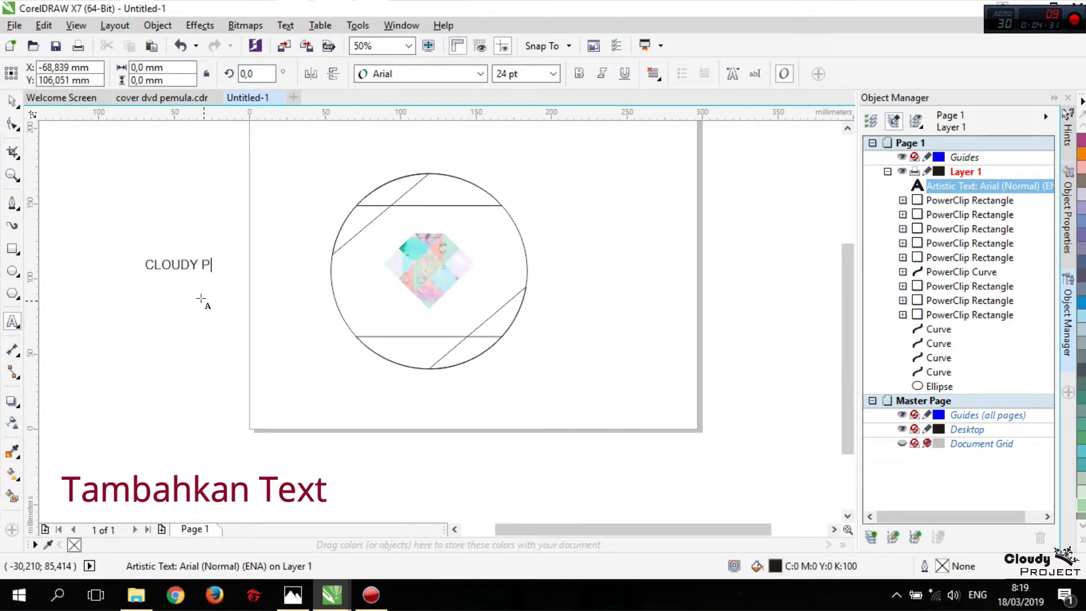
click(174, 335)
text(Design Tutorial)
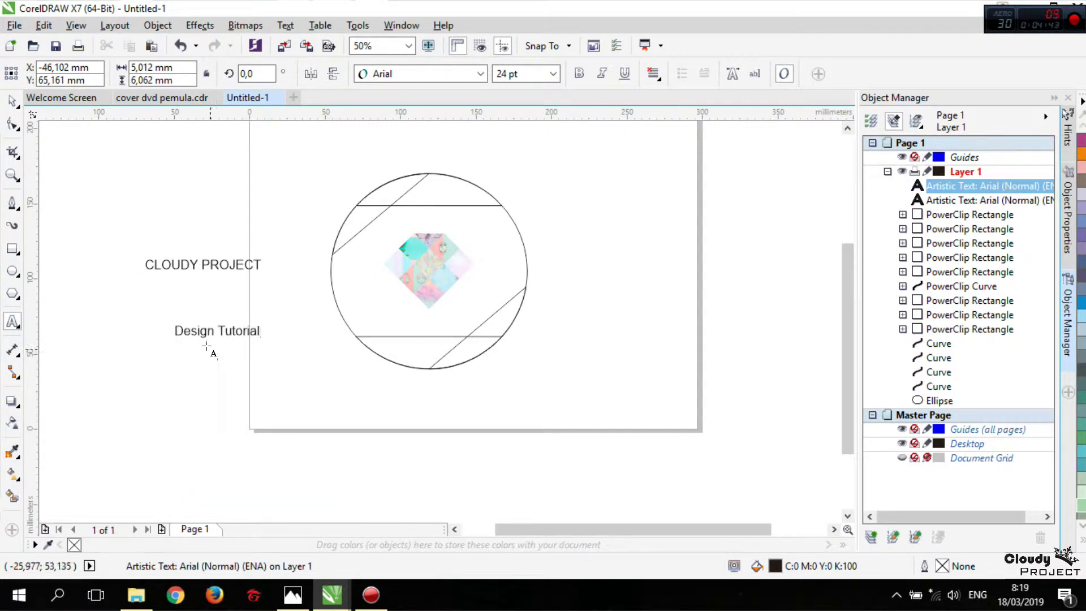
Step: Set CLOUDY PROJECT in BankGothic Lt BT and Design Tutorial in Harlow Solid Italic
click(223, 266)
click(480, 73)
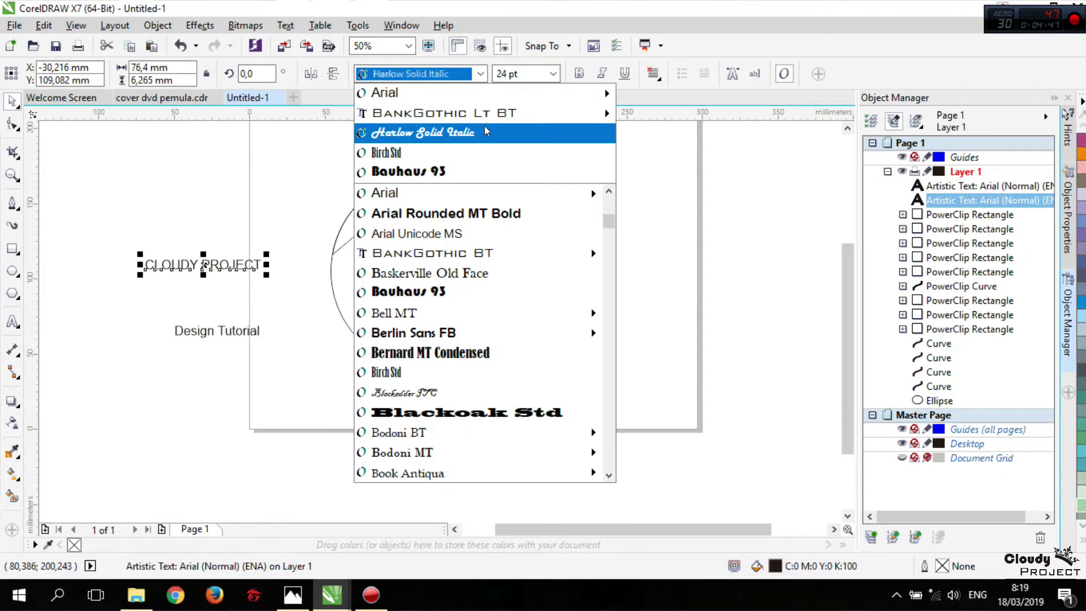
click(484, 112)
click(480, 73)
click(485, 135)
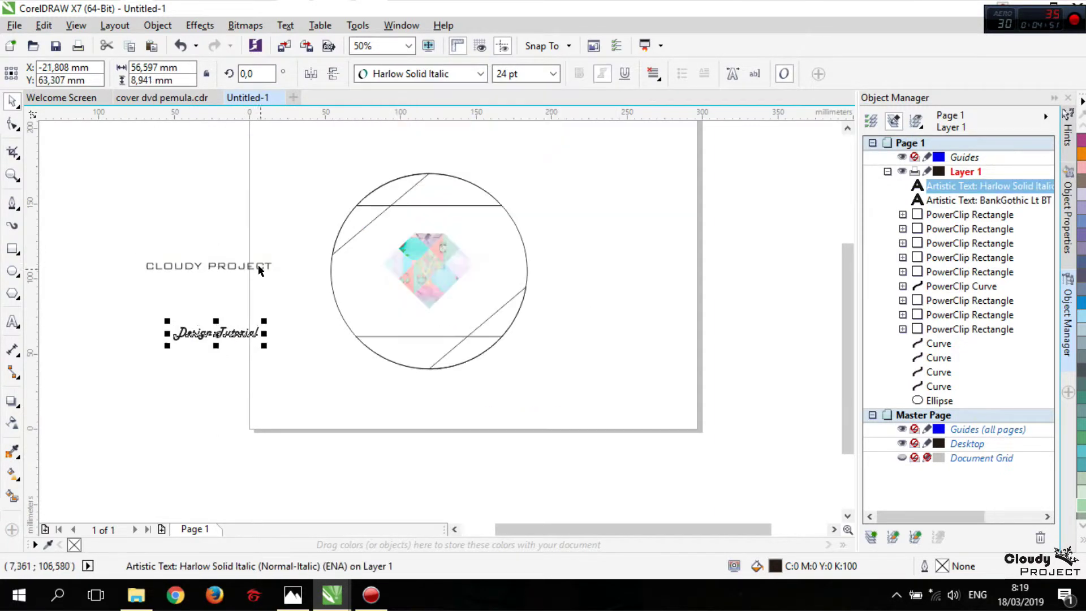
Step: Move the CLOUDY PROJECT title into the circle, between the upper chord line and the photo collage
click(247, 267)
drag(246, 267, 482, 218)
scroll(481, 220, up, 2)
drag(388, 234, 378, 220)
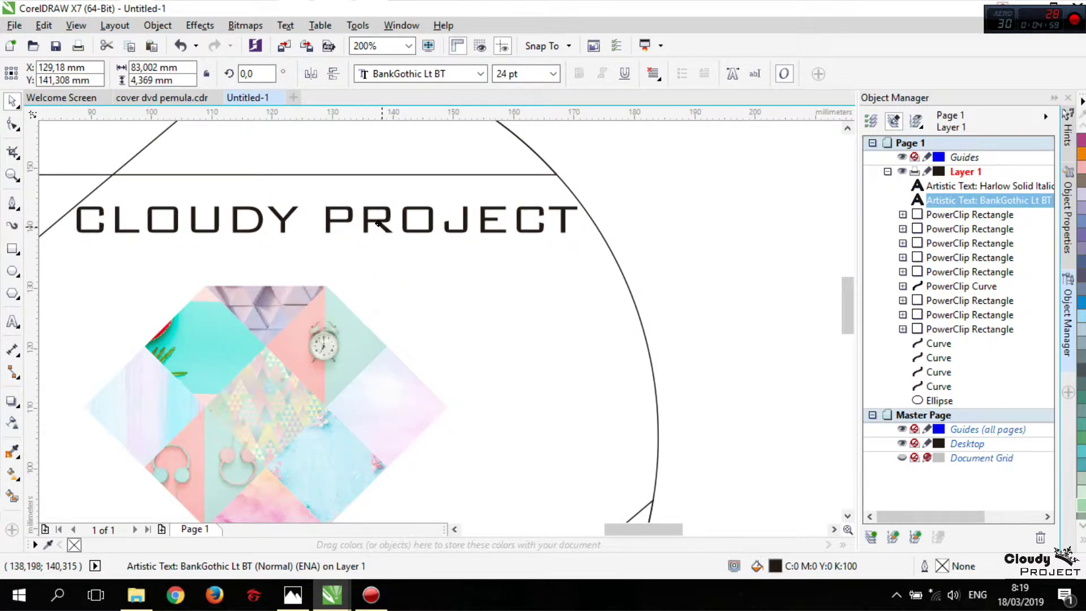
key(Escape)
Step: Place the Design Tutorial text beneath the collage inside the circle and enlarge it to about 68 mm wide
scroll(388, 250, down, 3)
click(393, 253)
drag(393, 253, 621, 277)
scroll(592, 243, up, 2)
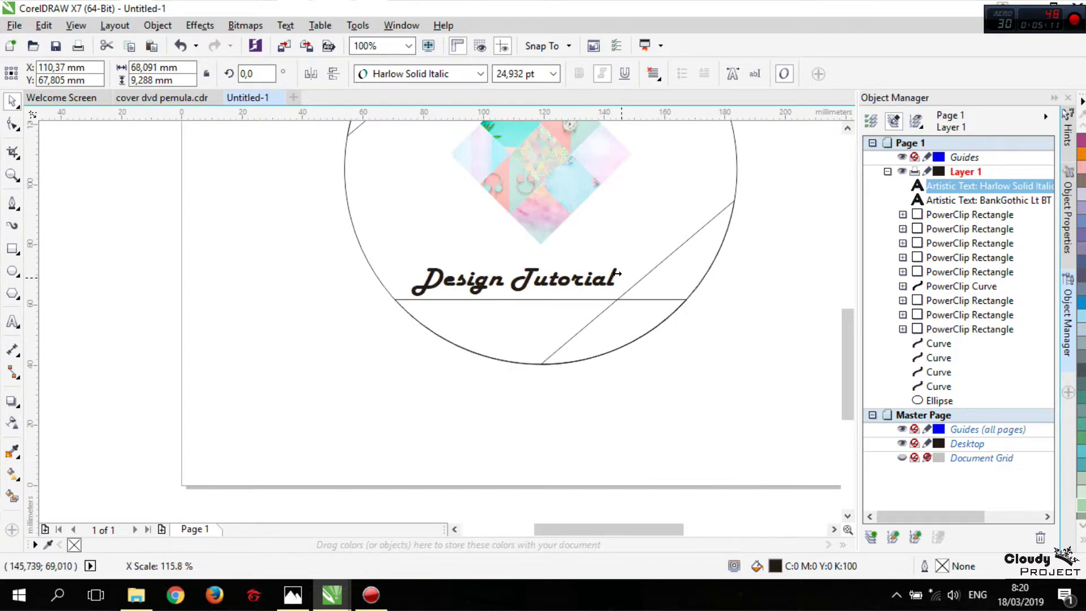
drag(554, 280, 547, 280)
click(618, 368)
scroll(618, 368, down, 3)
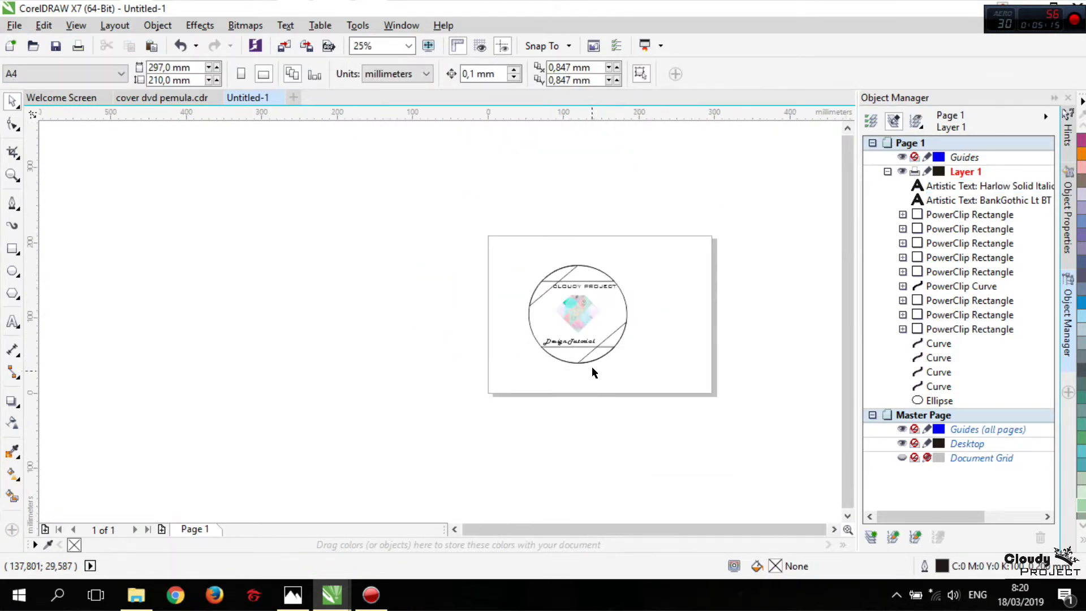
scroll(592, 365, up, 2)
scroll(481, 291, down, 1)
scroll(495, 323, up, 1)
click(534, 263)
click(345, 175)
Step: Copy the DVD and Cloudy Project logos from the cover dvd pemula document and paste them into Untitled-1
click(170, 97)
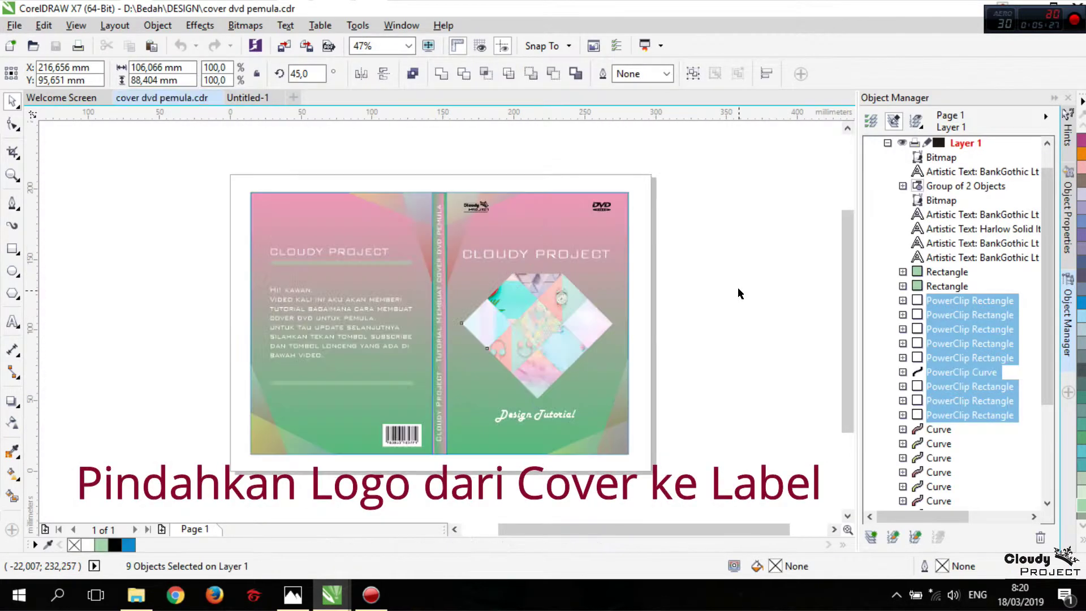
click(602, 204)
shift+click(476, 213)
right_click(477, 207)
click(521, 350)
click(248, 99)
right_click(286, 182)
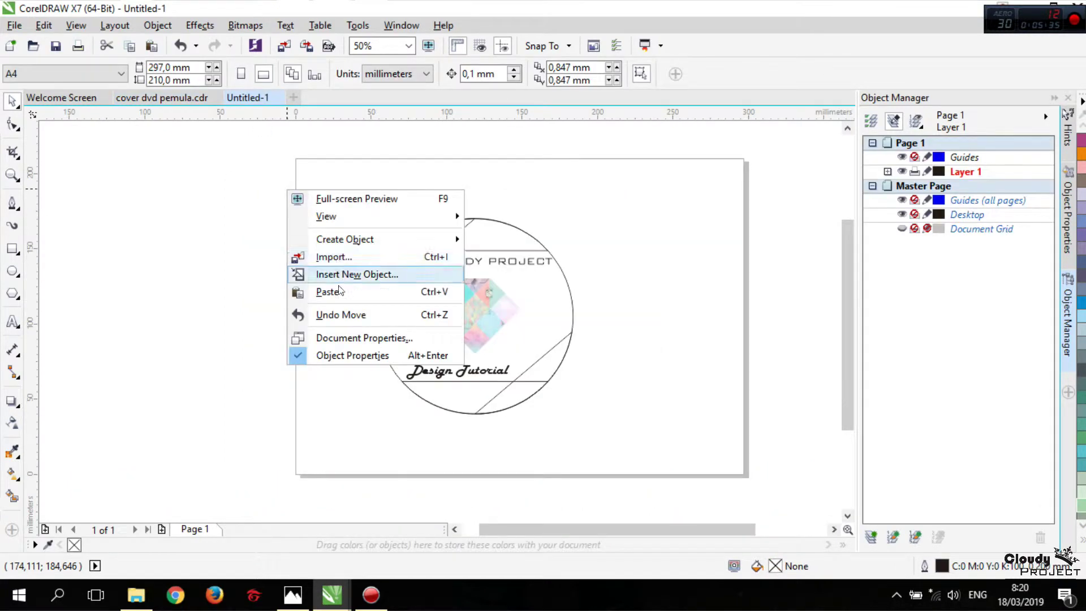
click(340, 287)
Step: Place the Cloudy Project logo inside the circle right of the collage and the DVD logo left of it
click(558, 193)
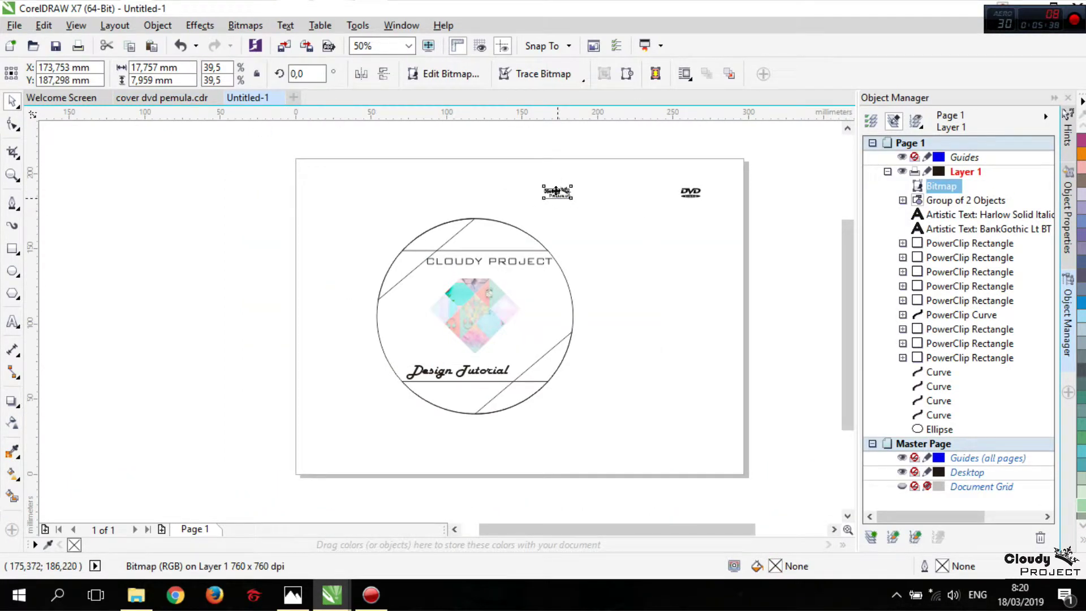
drag(553, 207, 542, 305)
click(691, 190)
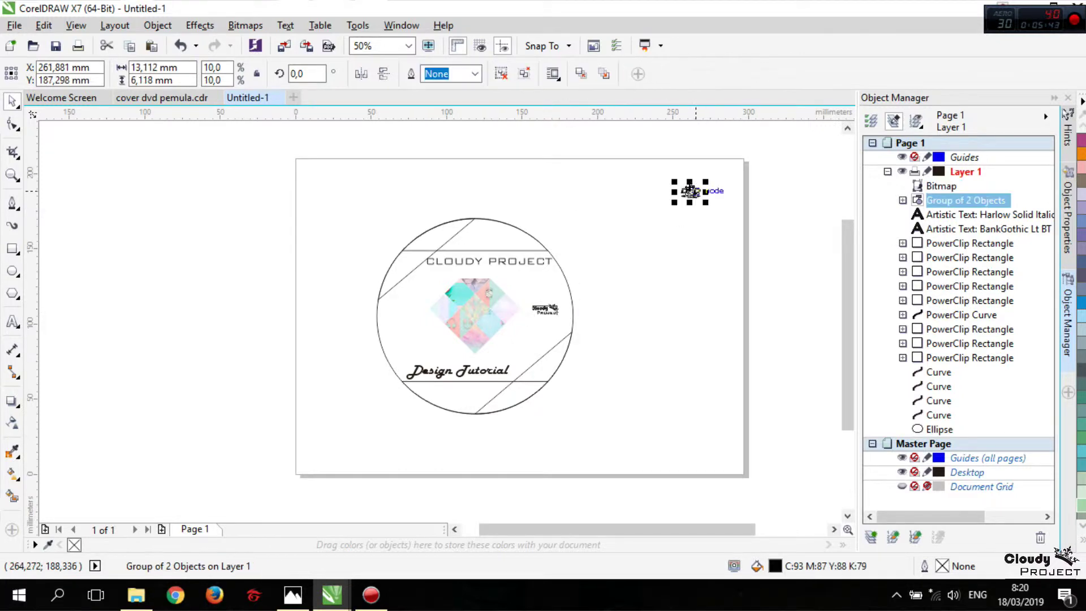
click(728, 320)
scroll(433, 330, up, 1)
scroll(368, 325, up, 1)
scroll(369, 325, down, 1)
Step: Draw a thin rectangle about 30 × 1 mm above the Cloudy Project logo and top-align it with the collage's right diamond
click(12, 249)
drag(601, 249, 690, 251)
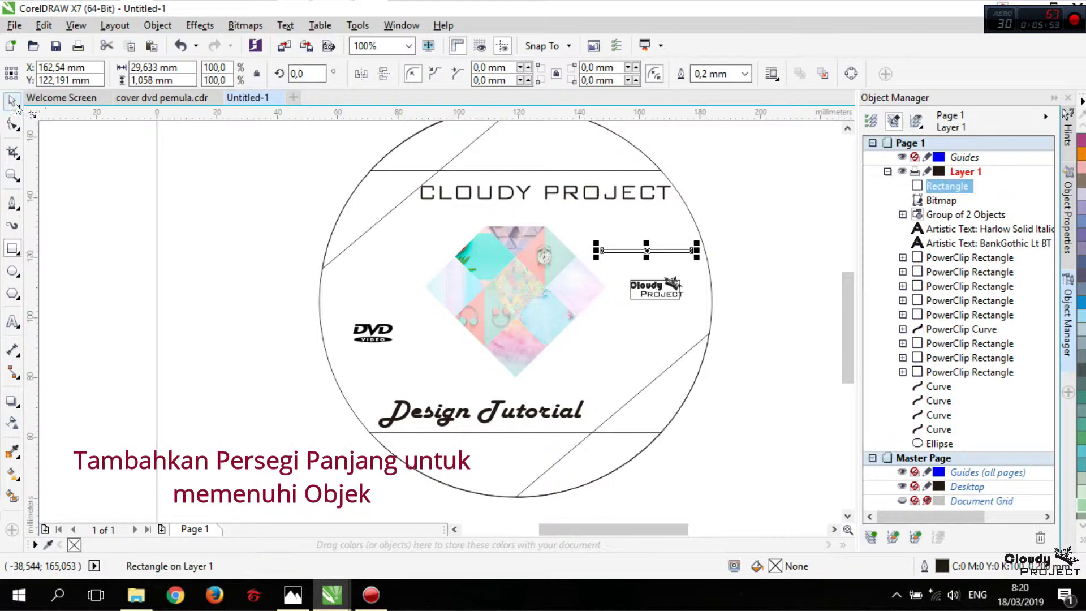
shift+click(589, 281)
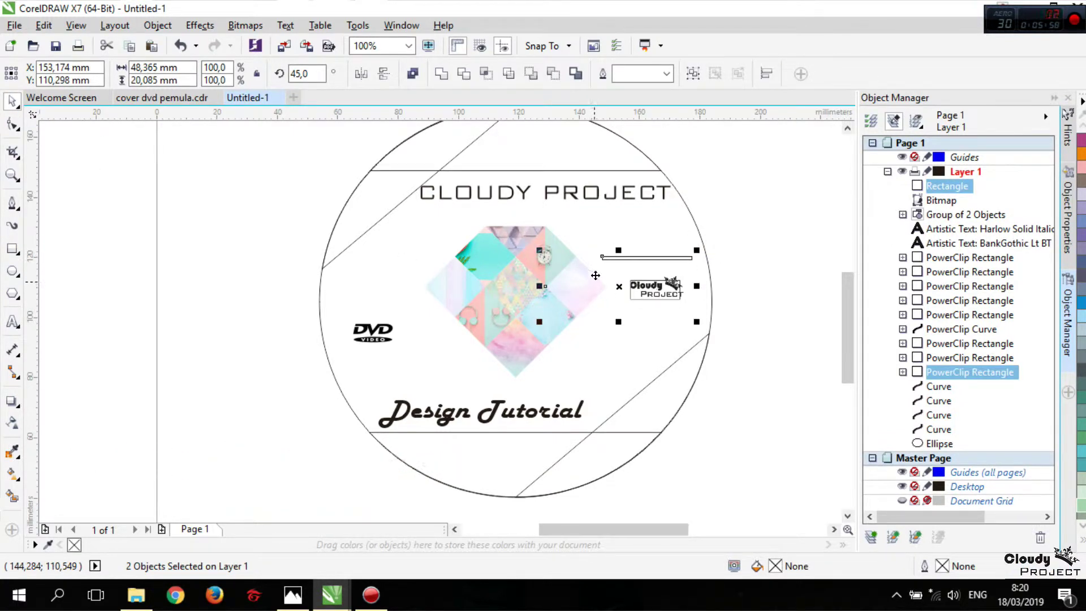
click(751, 259)
Step: Duplicate the thin bar, bottom-align the copy with the right diamond and centre it horizontally under the upper bar
click(693, 258)
key(ctrl+d)
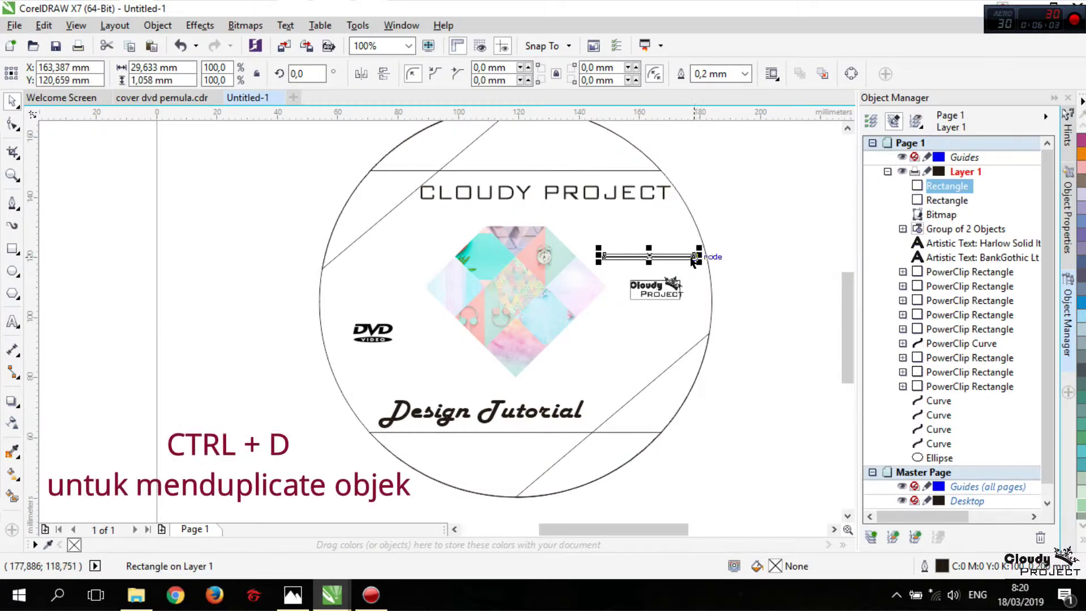
shift+click(582, 278)
key(b)
click(720, 300)
click(681, 316)
shift+click(651, 257)
key(c)
Step: Centre the Cloudy Project logo horizontally with the upper bar
click(670, 285)
shift+click(661, 258)
key(c)
key(e)
key(ctrl+z)
Step: Align the Cloudy Project logo's vertical centre with the collage's right diamond so it sits midway between the bars
click(643, 293)
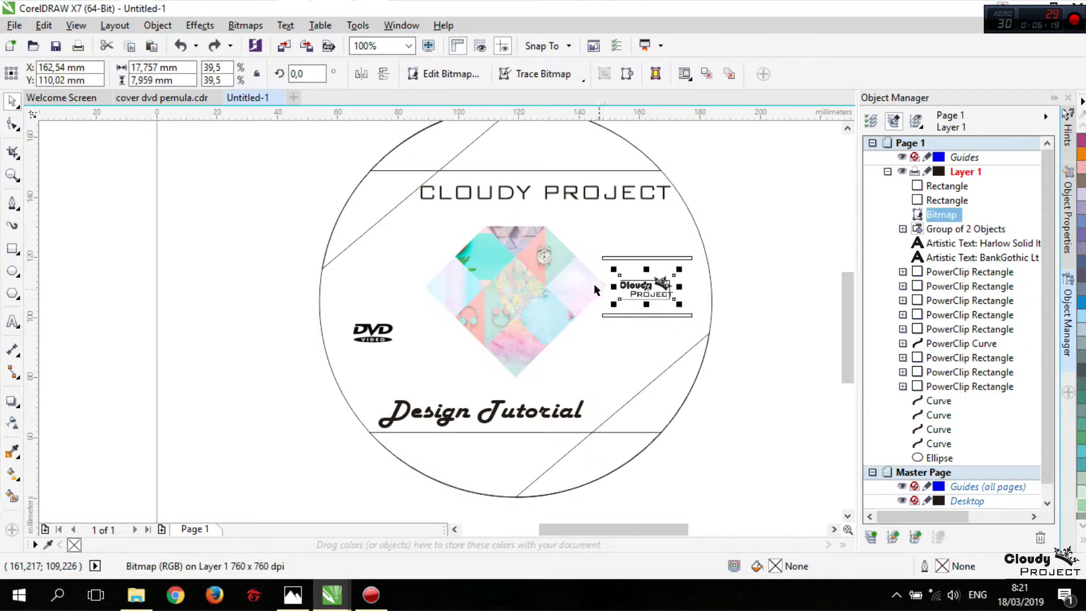
shift+click(588, 286)
key(e)
click(623, 306)
scroll(632, 298, up, 2)
scroll(660, 295, down, 1)
click(659, 288)
shift+click(559, 269)
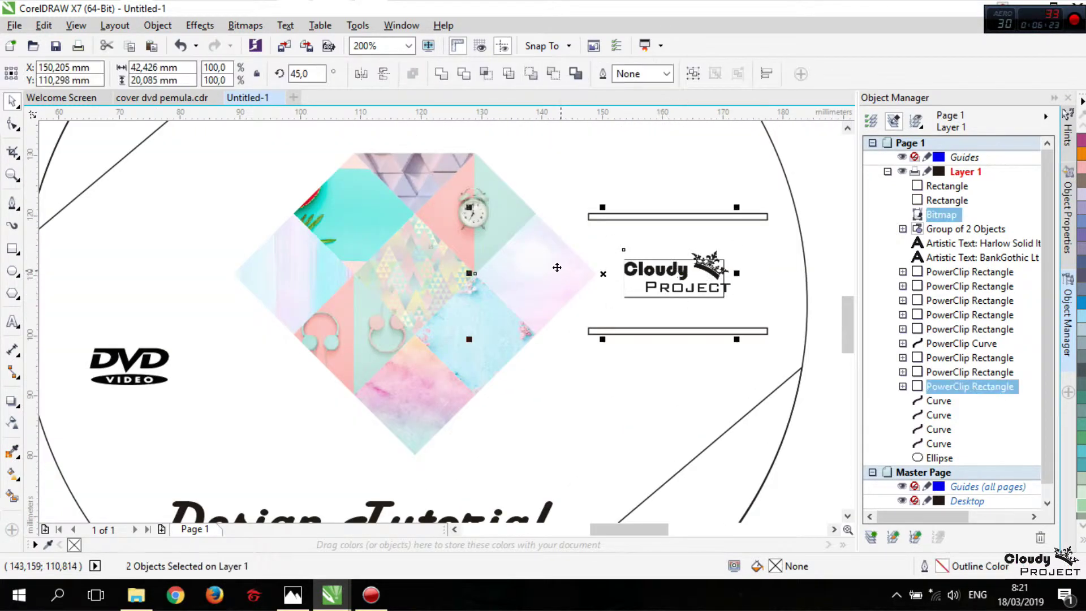
click(812, 228)
click(679, 283)
shift+click(687, 214)
click(808, 188)
Step: Make two more copies of the thin bar and place them above and below the DVD logo
scroll(736, 215, down, 1)
click(733, 215)
key(ctrl+d)
key(ctrl+d)
click(740, 199)
click(737, 210)
drag(737, 211, 464, 259)
click(702, 214)
drag(701, 213, 453, 323)
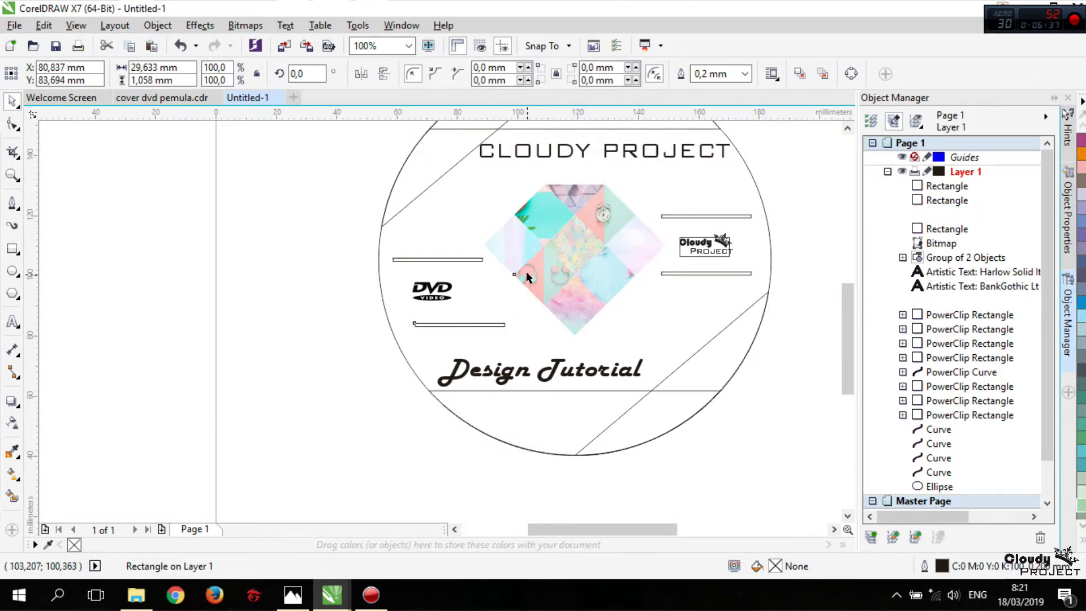
Step: Align the lower DVD bar to the bottom and the upper one to the top of the collage's lower-left piece
shift+click(529, 276)
key(b)
click(625, 308)
click(465, 261)
shift+click(528, 276)
key(t)
click(504, 325)
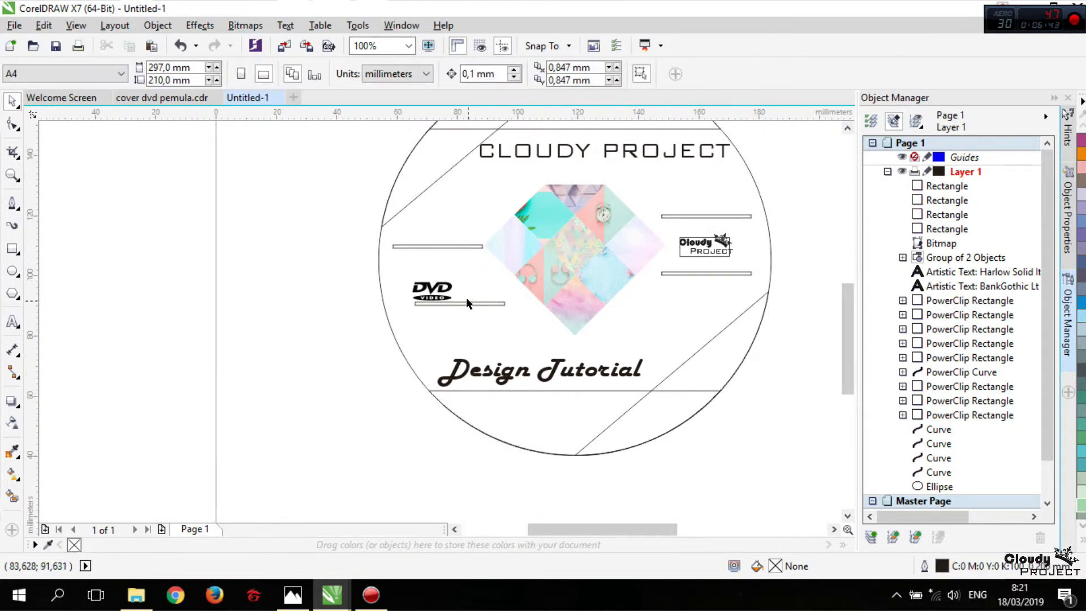
Step: Left-align the lower DVD bar with the upper DVD bar
click(468, 303)
shift+click(463, 247)
key(e)
key(ctrl+z)
key(l)
click(643, 348)
Step: Centre the DVD logo horizontally on its upper bar and vertically with the collage's lower-left piece
click(433, 290)
shift+click(444, 245)
key(c)
click(622, 339)
click(434, 289)
shift+click(545, 276)
key(e)
click(794, 402)
Step: Enlarge the DVD logo and the Cloudy Project logo to better fill the space between their bars
scroll(447, 278, up, 1)
click(461, 259)
drag(473, 248, 498, 236)
click(153, 273)
scroll(256, 292, down, 1)
click(613, 256)
drag(642, 233, 649, 230)
click(732, 266)
Step: Re-centre the enlarged Cloudy Project logo horizontally on its upper bar
scroll(617, 267, down, 1)
click(616, 264)
shift+click(621, 245)
key(e)
key(ctrl+z)
key(c)
click(712, 256)
Step: Draw an ellipse beside the label and set its width and height to 120 mm
scroll(553, 275, down, 1)
scroll(570, 260, up, 1)
scroll(571, 261, up, 1)
click(12, 272)
drag(121, 239, 191, 297)
drag(180, 68, 79, 65)
text(12)
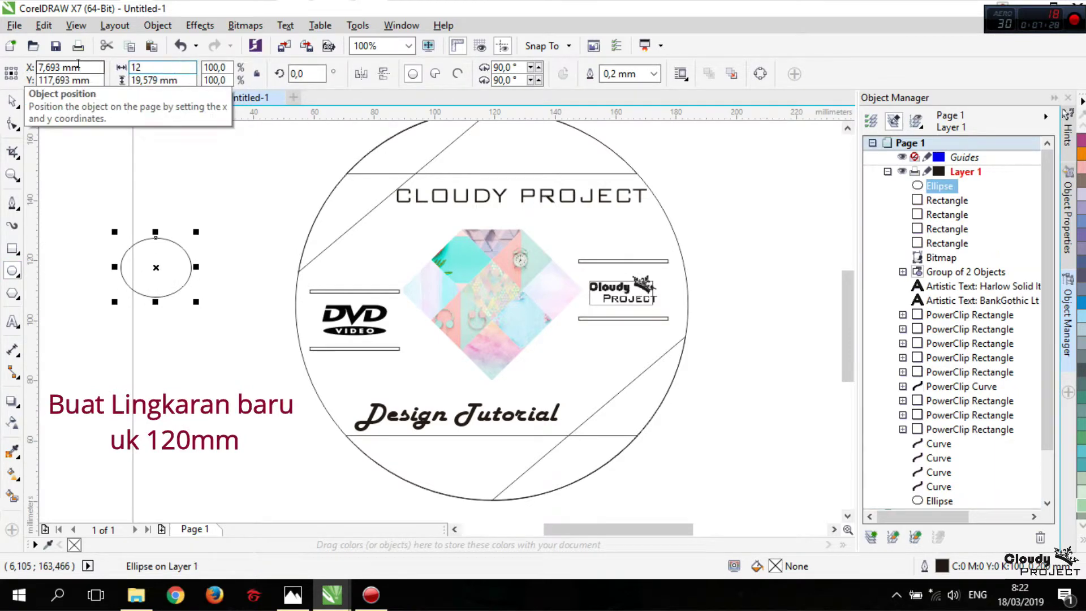
text(0)
key(Tab)
text(12)
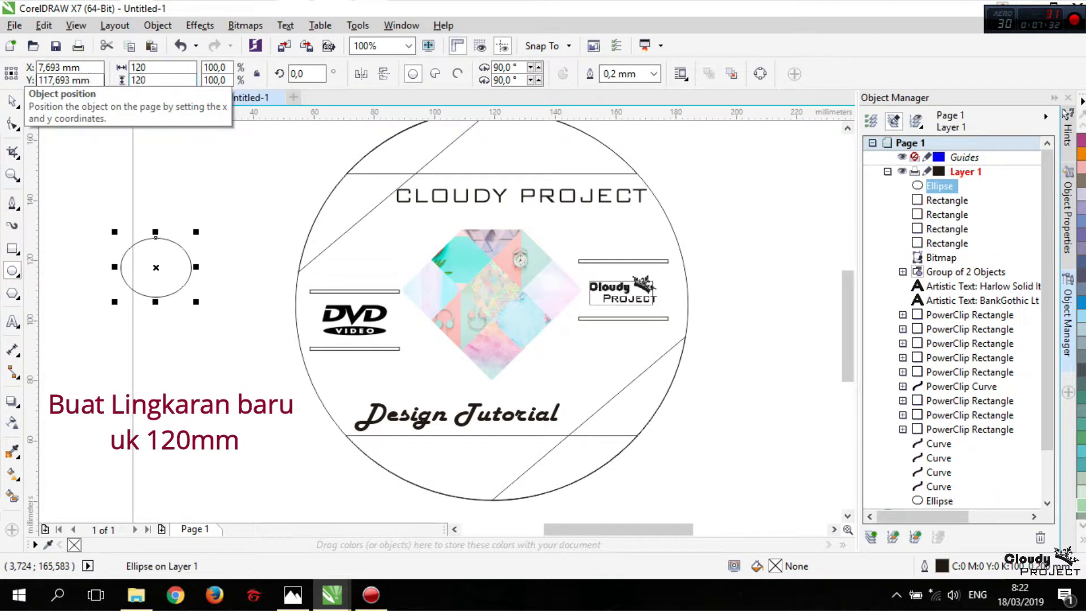
key(Return)
Step: Centre the 120 mm circle horizontally and vertically within the outer circle
click(14, 97)
shift+click(648, 223)
key(c)
key(e)
click(749, 233)
scroll(330, 288, down, 1)
scroll(382, 237, up, 1)
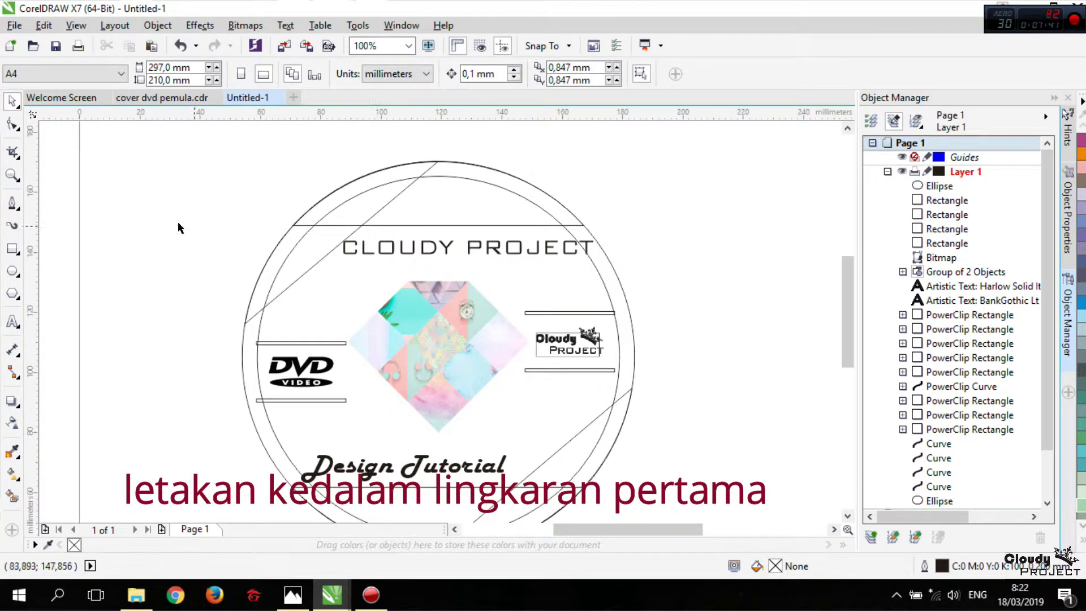
Step: Add the artistic text "TUTORIAL MEMBUAT LABEL DVD 'PEMULA'" across the upper part of the label
click(12, 321)
click(110, 279)
text(TUTORIAL MEMBUAT LABEL DV)
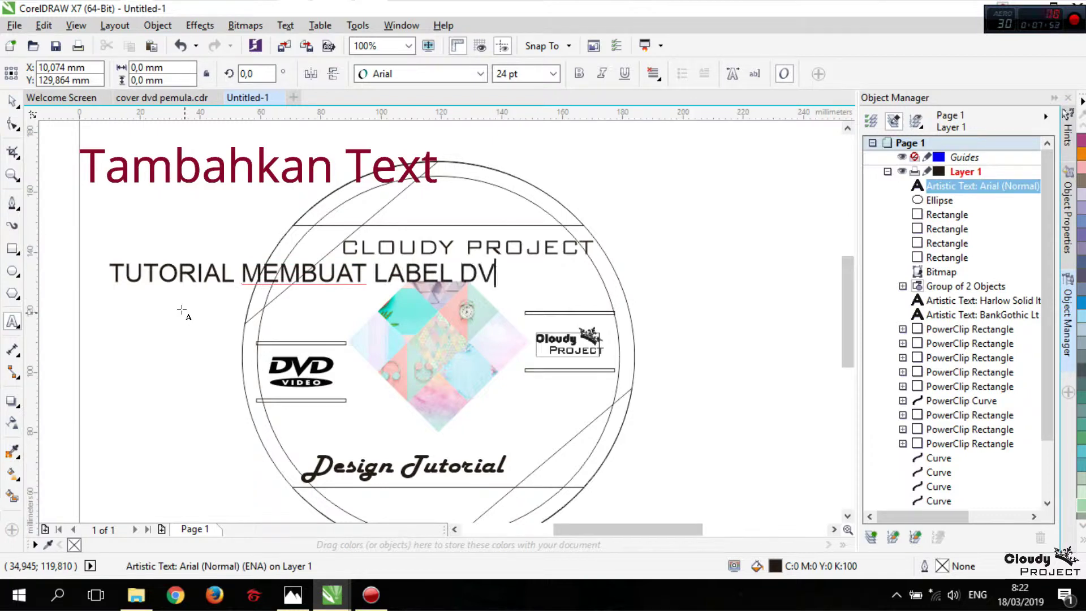
text(ULA')
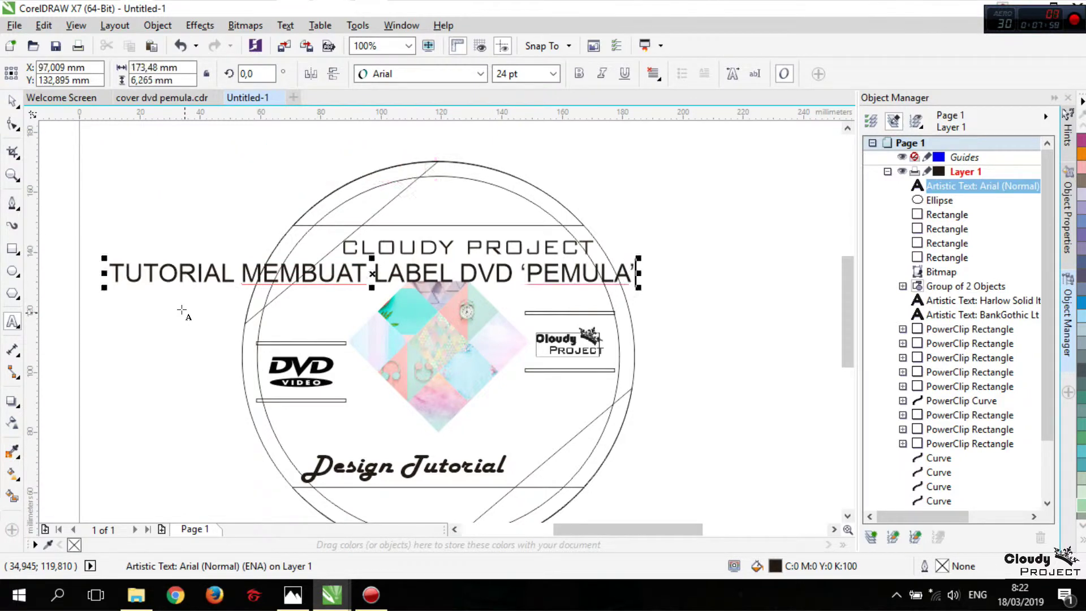
Step: Set the TUTORIAL MEMBUAT LABEL DVD 'PEMULA' text in BankGothic Lt BT
click(480, 74)
click(487, 109)
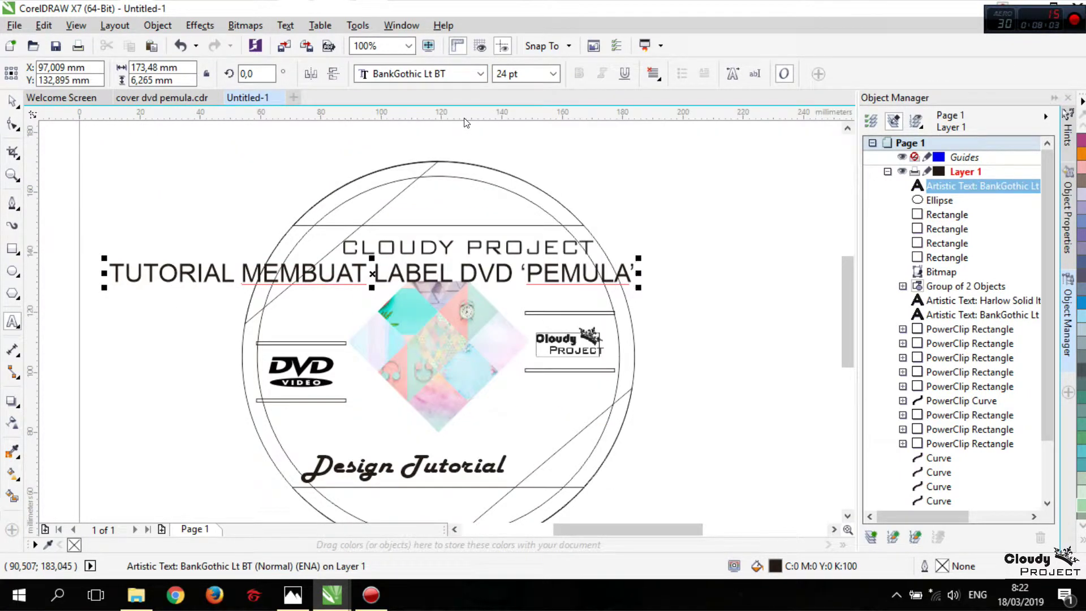
click(11, 106)
click(481, 74)
click(446, 114)
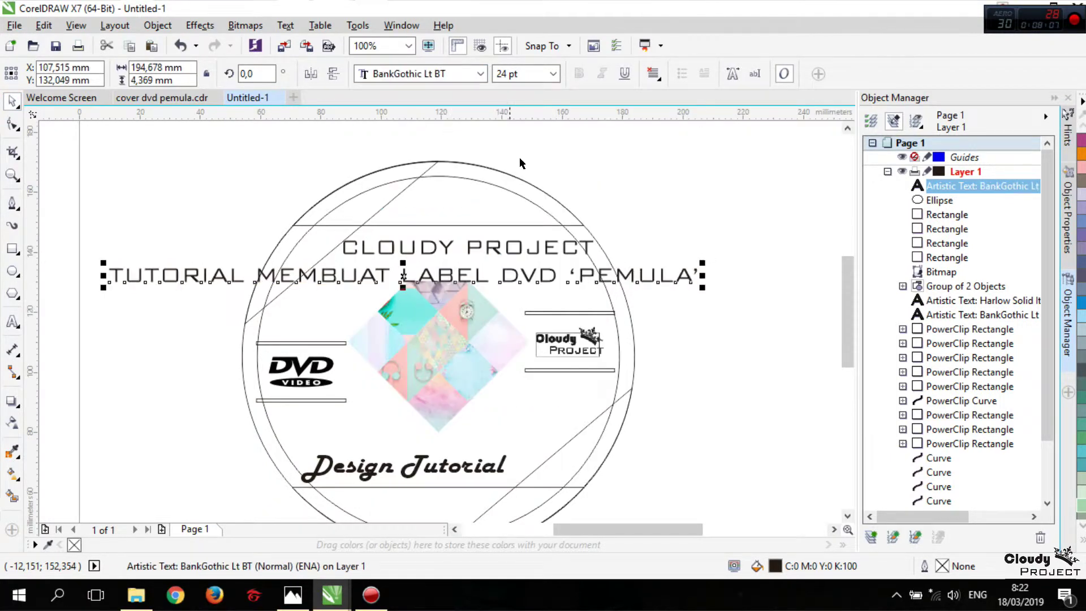
Step: Shrink the TUTORIAL MEMBUAT LABEL DVD 'PEMULA' text to about 80 mm wide
drag(702, 263, 358, 277)
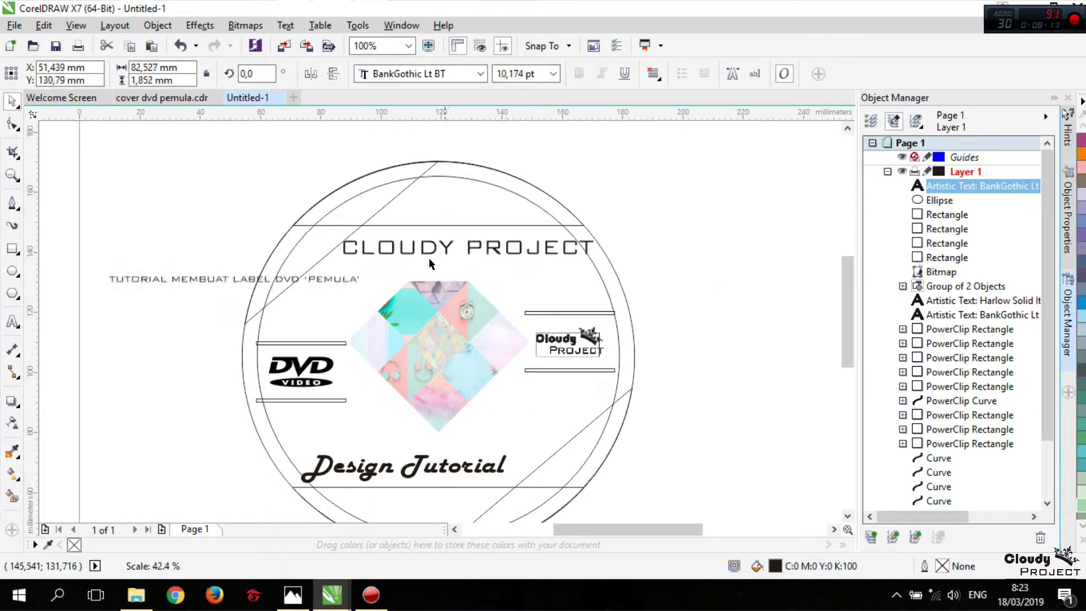
scroll(303, 272, up, 1)
scroll(303, 272, down, 2)
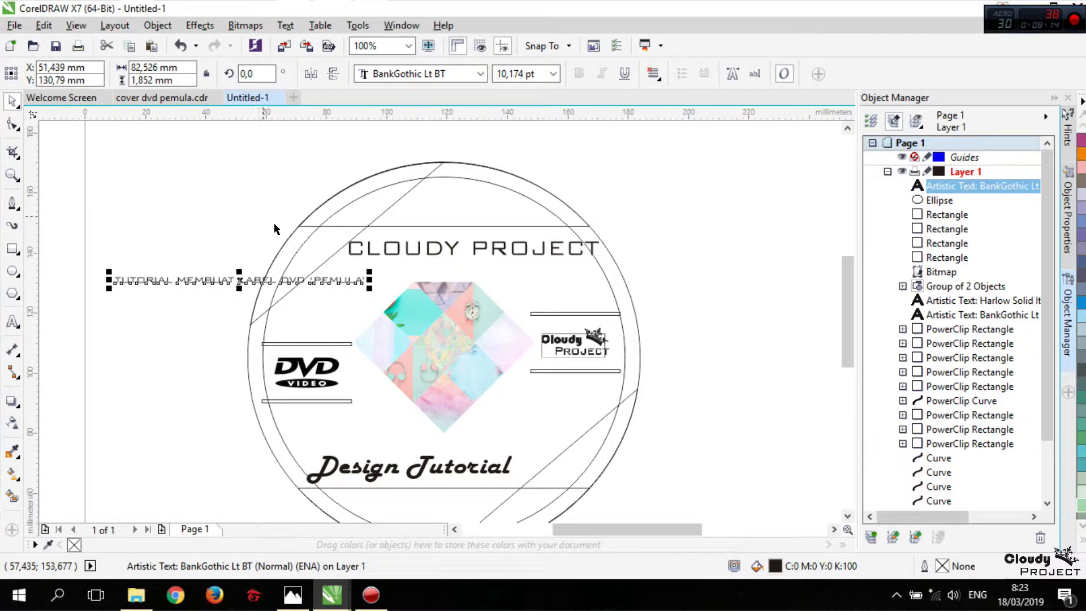
drag(370, 279, 407, 259)
scroll(326, 267, up, 2)
scroll(409, 252, down, 2)
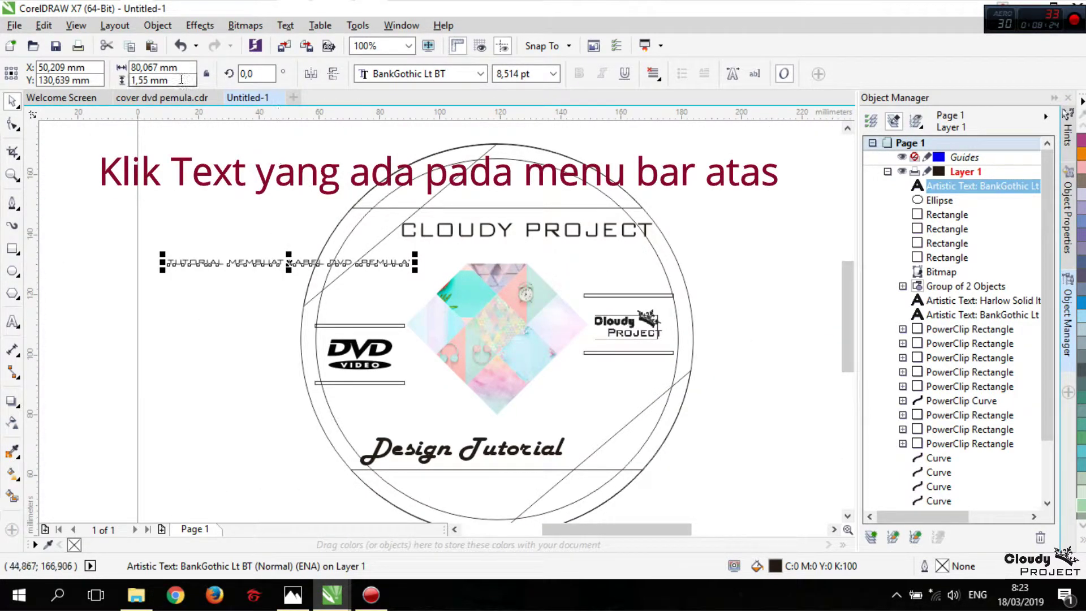
Step: Fit the TUTORIAL MEMBUAT LABEL DVD 'PEMULA' text to the inner 120 mm circle and stretch it wider along the curve
click(293, 26)
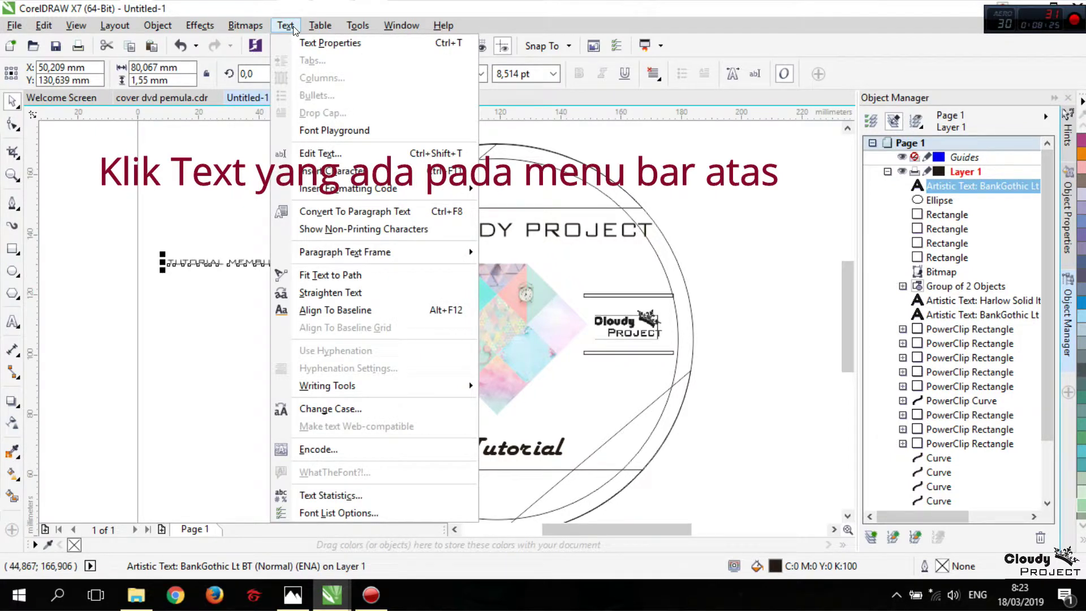
click(330, 275)
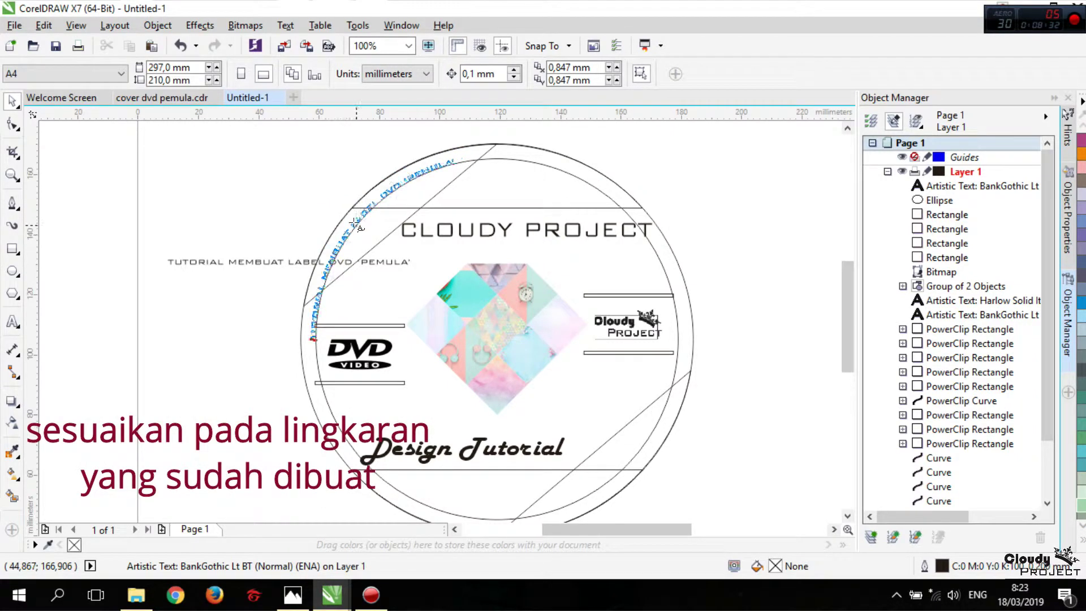
click(356, 225)
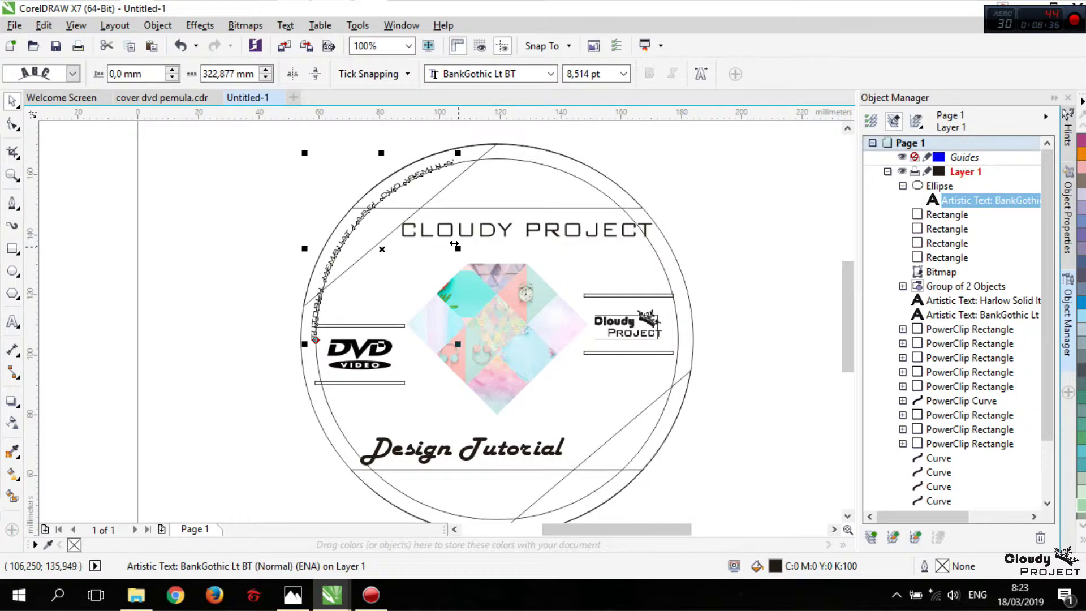
drag(454, 243, 487, 236)
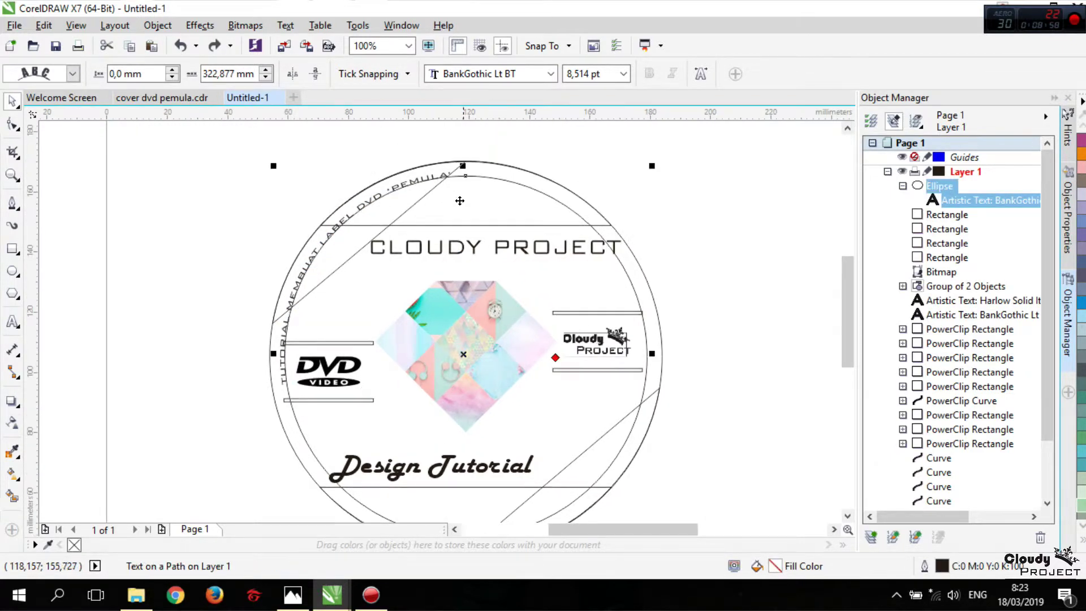
Step: Rotate the inner path circle clockwise so its curved text moves further around the label's upper arc
click(460, 200)
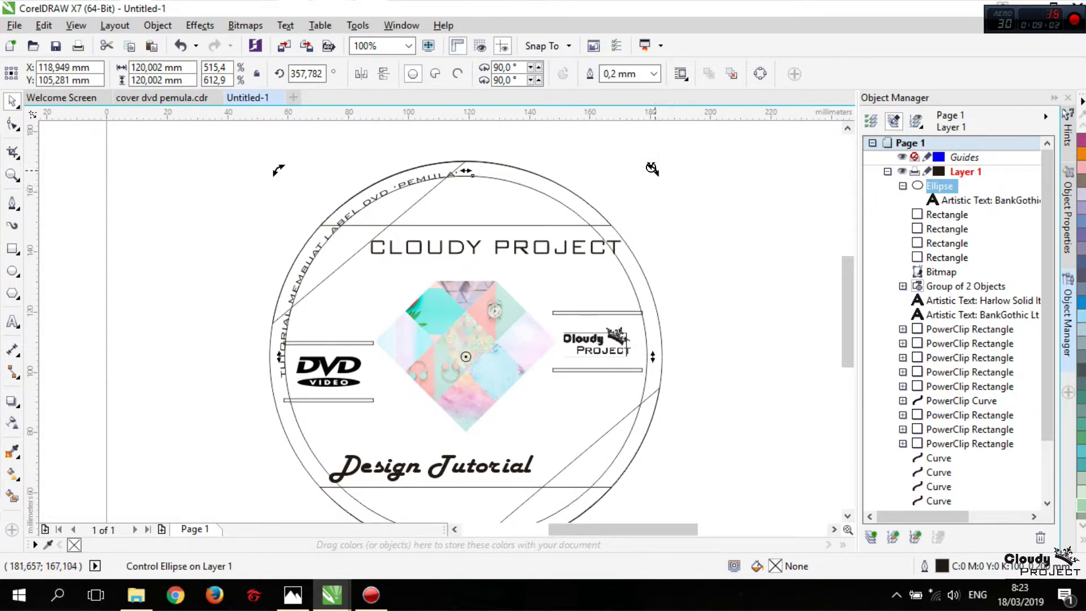
drag(651, 167, 672, 179)
click(714, 218)
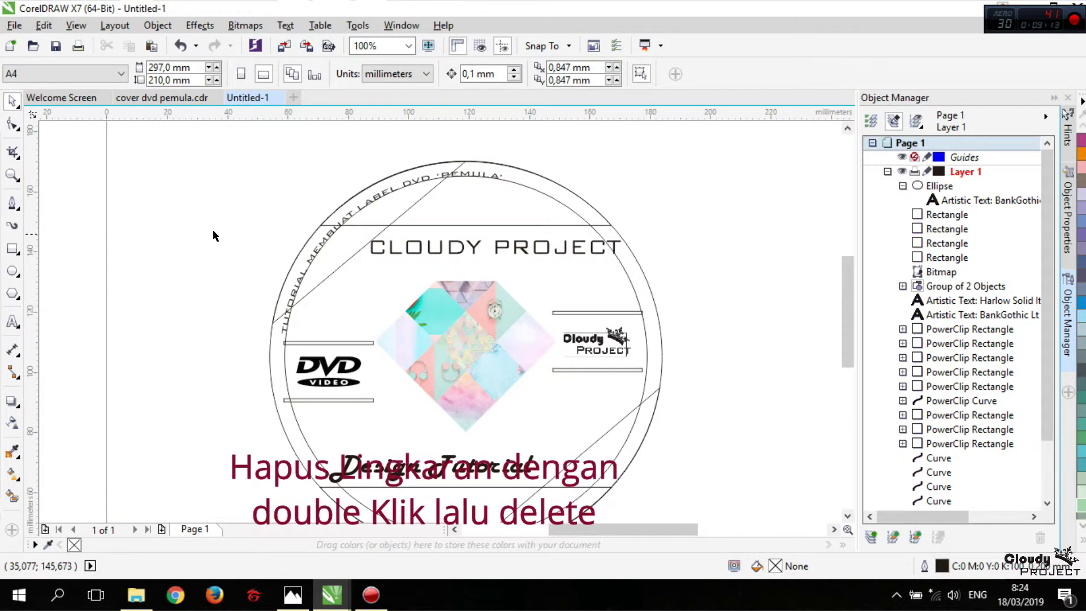
Step: Delete the inner 120 mm circle that the curved tutorial text follows
scroll(214, 231, down, 1)
scroll(261, 277, up, 1)
click(262, 276)
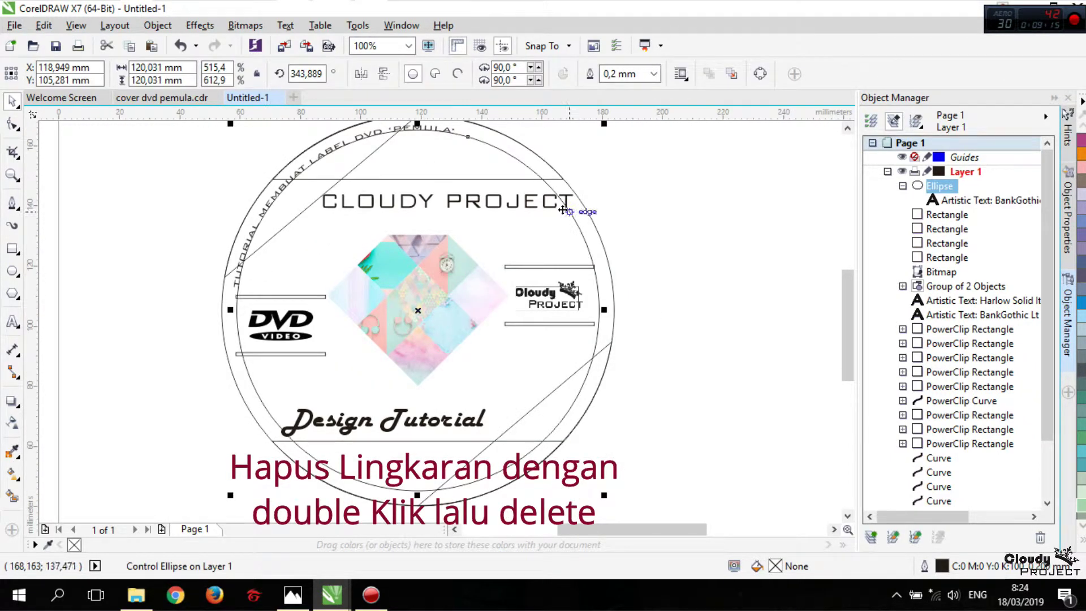
key(Delete)
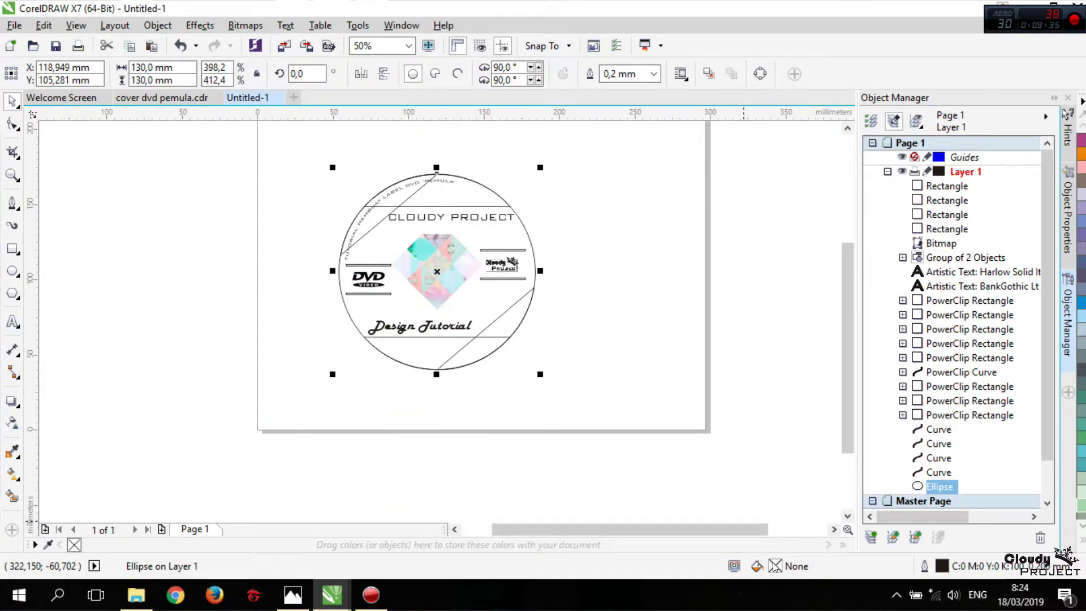
Step: Give the 130 mm label circle a vertical fountain fill with its start colour set to C 64, M 0, Y 63, K 0
double_click(776, 568)
click(610, 178)
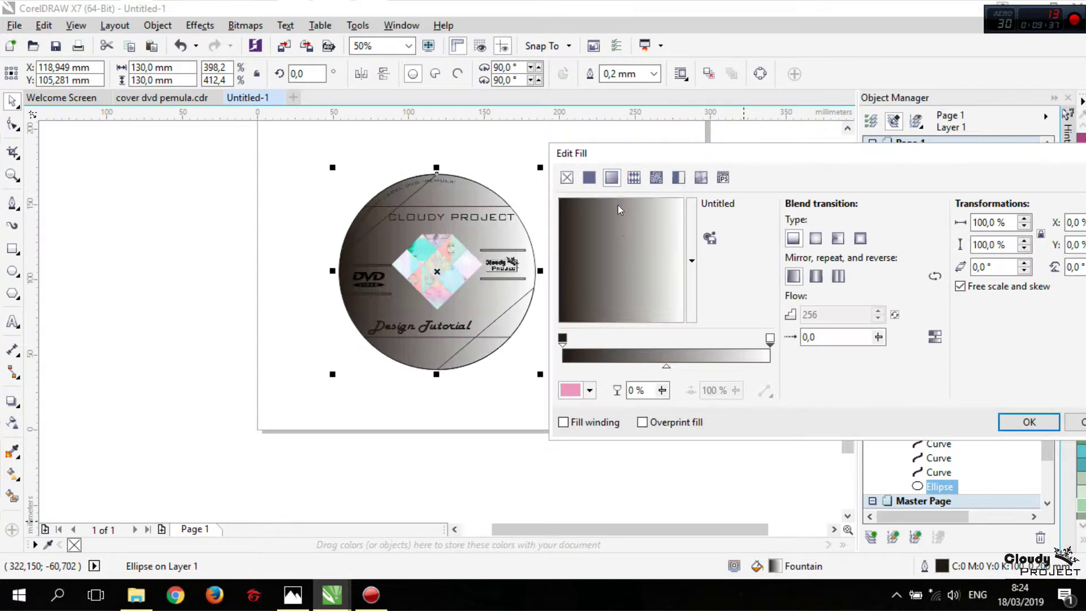
click(562, 338)
click(590, 390)
click(728, 268)
click(716, 320)
text(63)
click(695, 346)
click(713, 321)
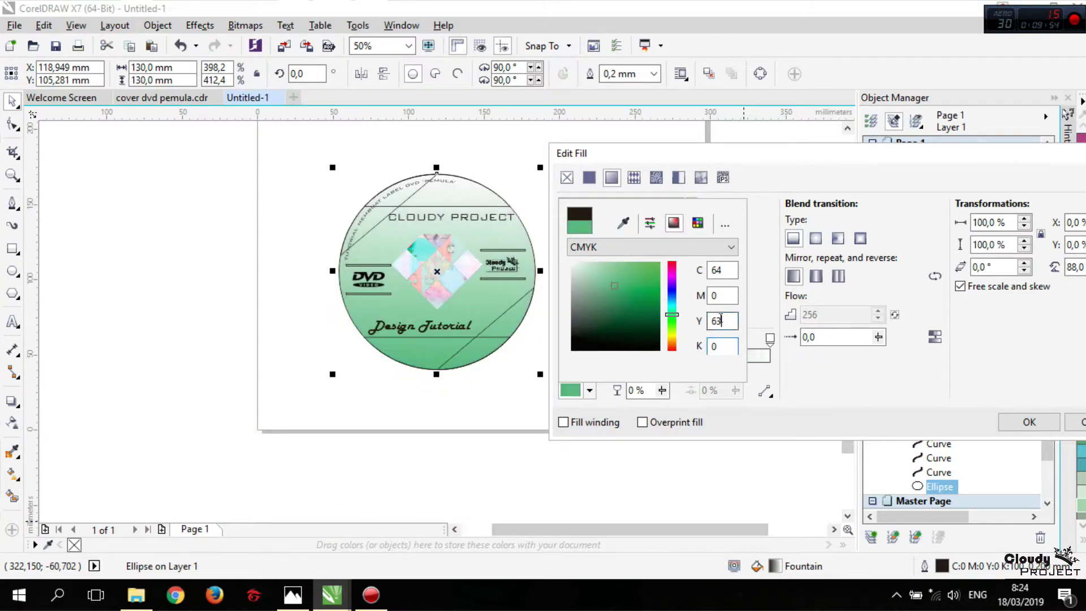
click(749, 304)
Step: Set the end colour of the label circle's fountain fill to C 0, M 53, Y 4, K 0 and apply it
click(770, 339)
click(592, 390)
drag(729, 292, 670, 300)
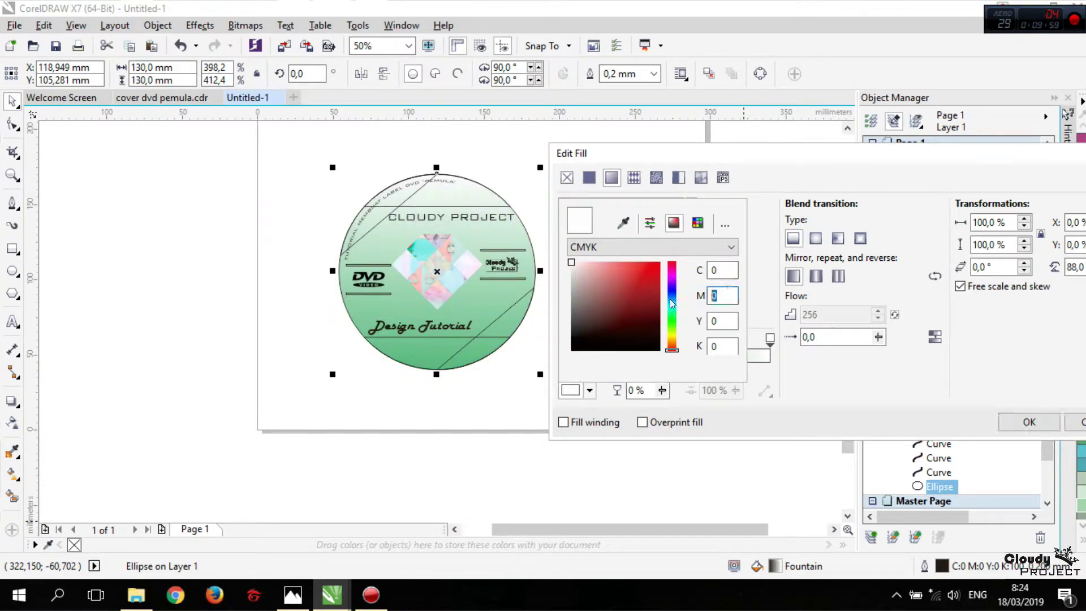
click(728, 325)
text(4)
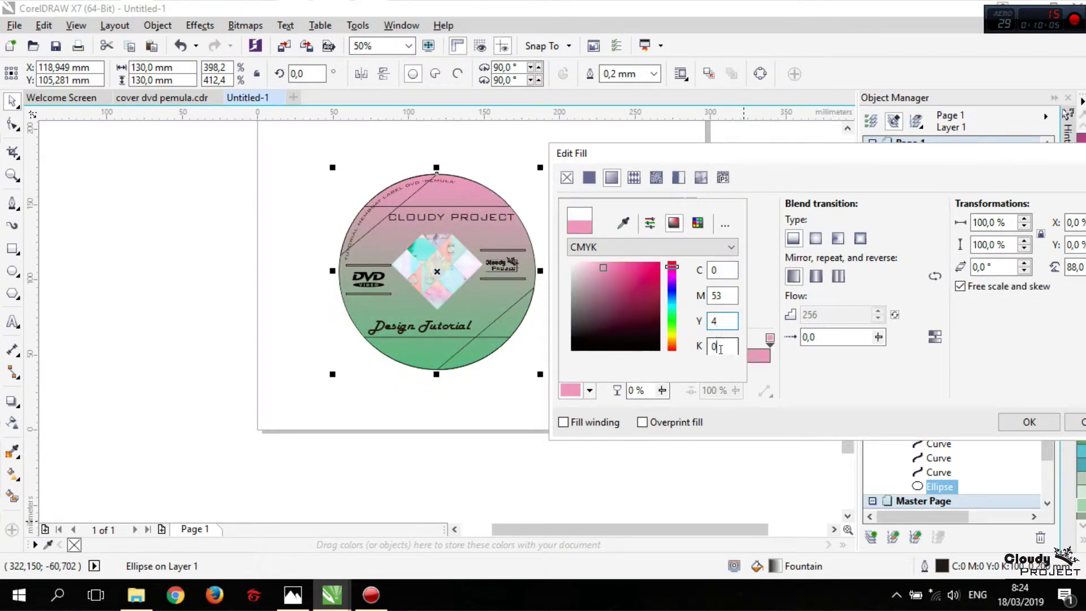
key(Return)
key(Return)
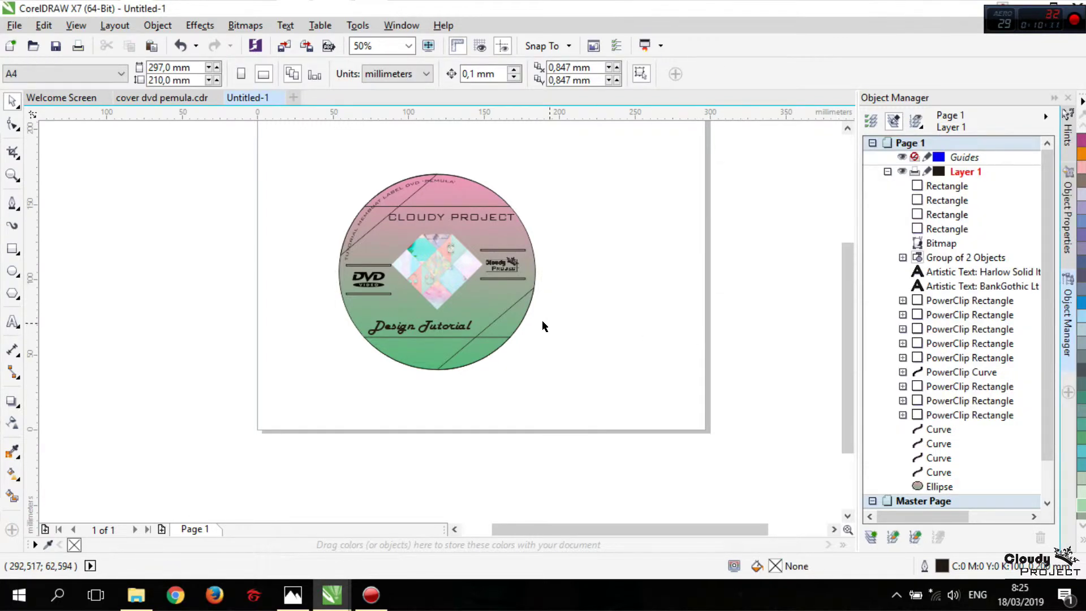
Step: Apply a fountain fill to the two diagonal corner segments, upper left and lower right of the label
click(501, 324)
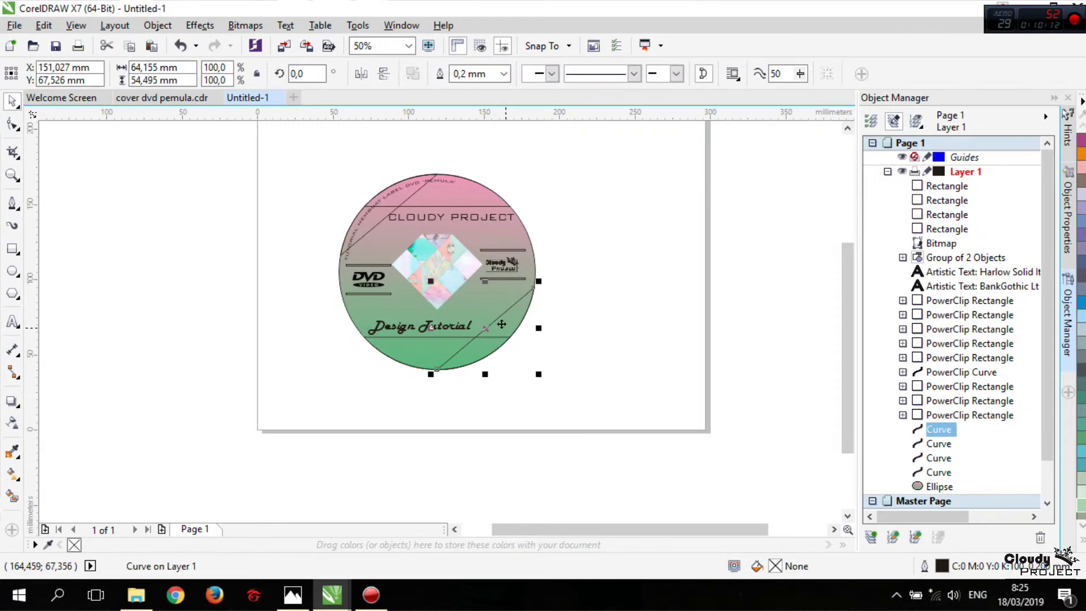
shift+click(372, 227)
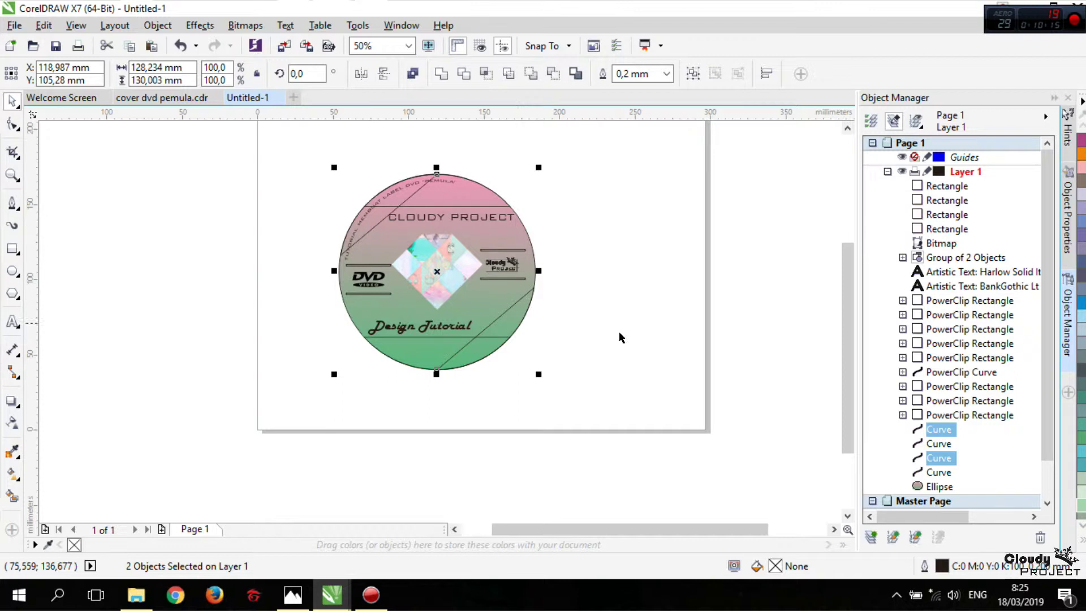
double_click(777, 565)
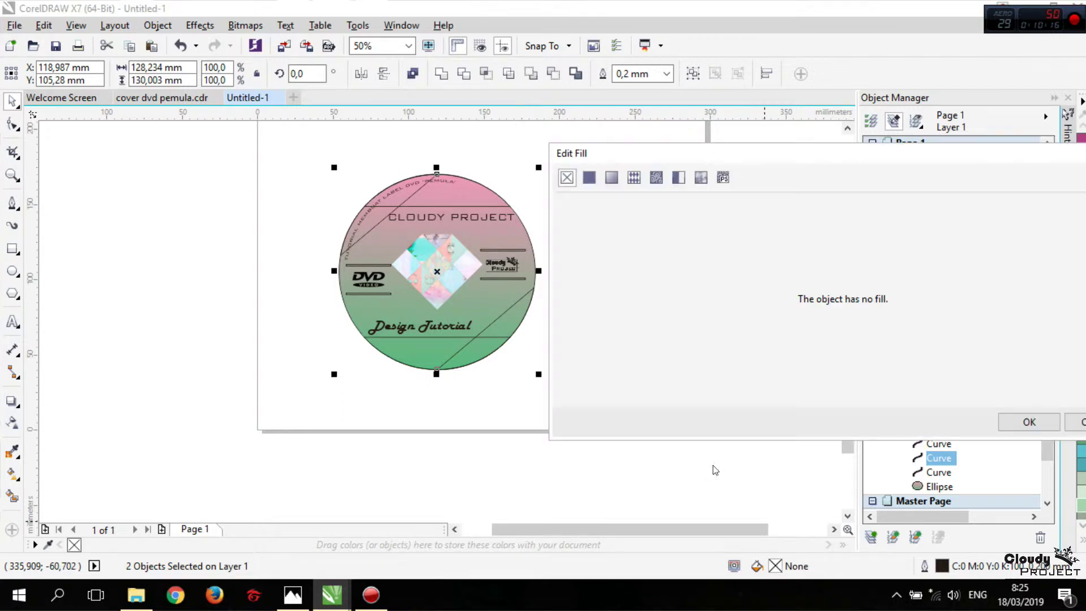
click(612, 178)
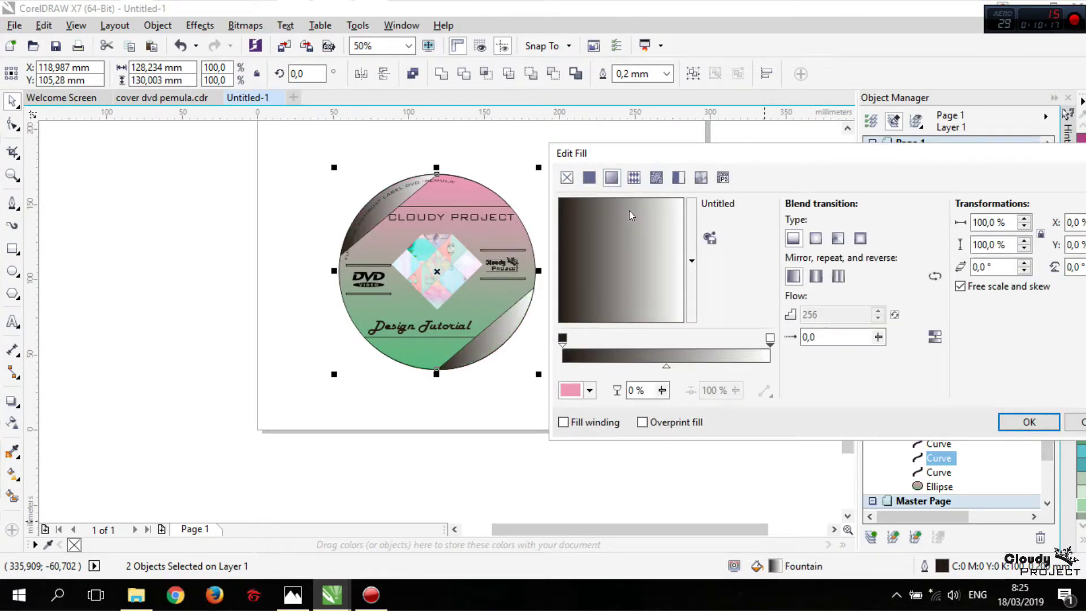
Step: Turn the corner segments' gradient diagonal and make its start colour a soft blue with C 44, Y 0, K 0
click(562, 339)
click(590, 391)
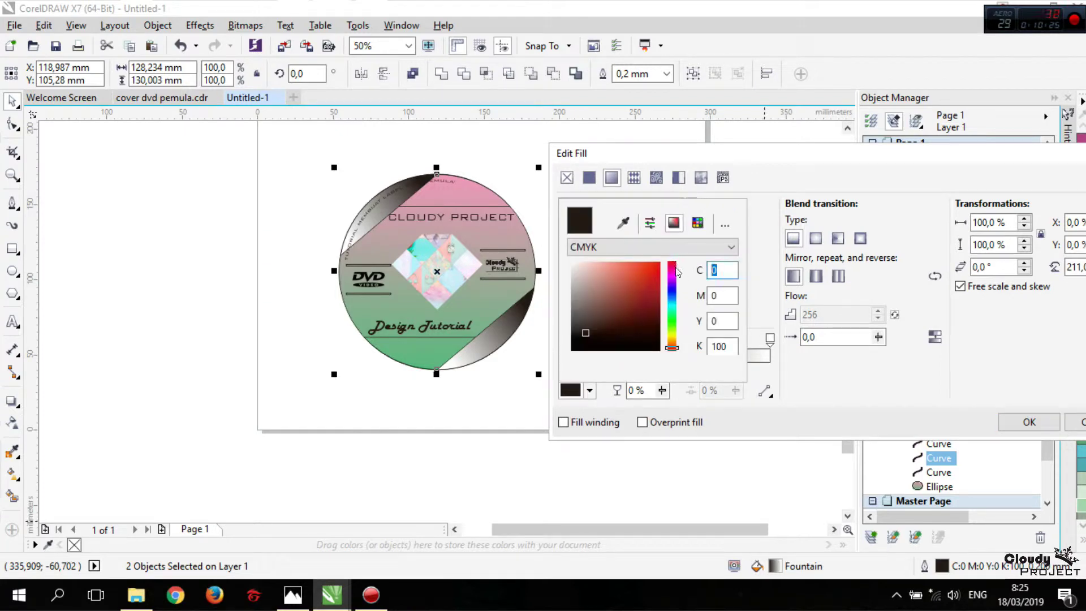
click(672, 298)
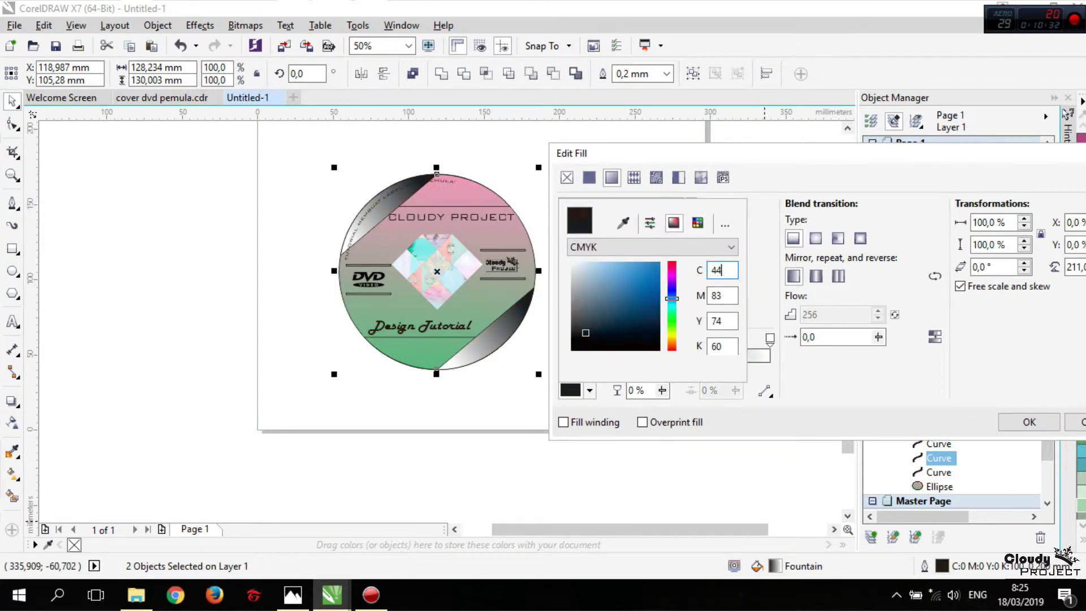
key(Tab)
double_click(717, 321)
text(0)
double_click(717, 346)
text(0)
click(725, 316)
Step: Set the end colour of the corner segments' gradient to C 15, M 2, Y 67, K 0 and apply the fill
click(770, 339)
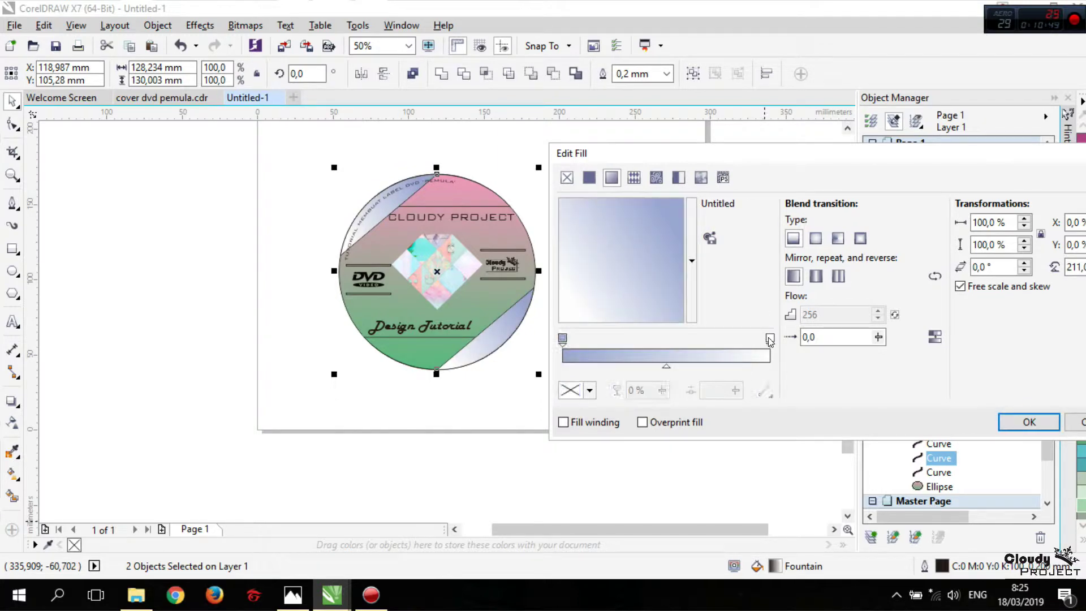
click(590, 390)
drag(721, 271, 684, 272)
text(15)
key(Tab)
text(2)
key(Tab)
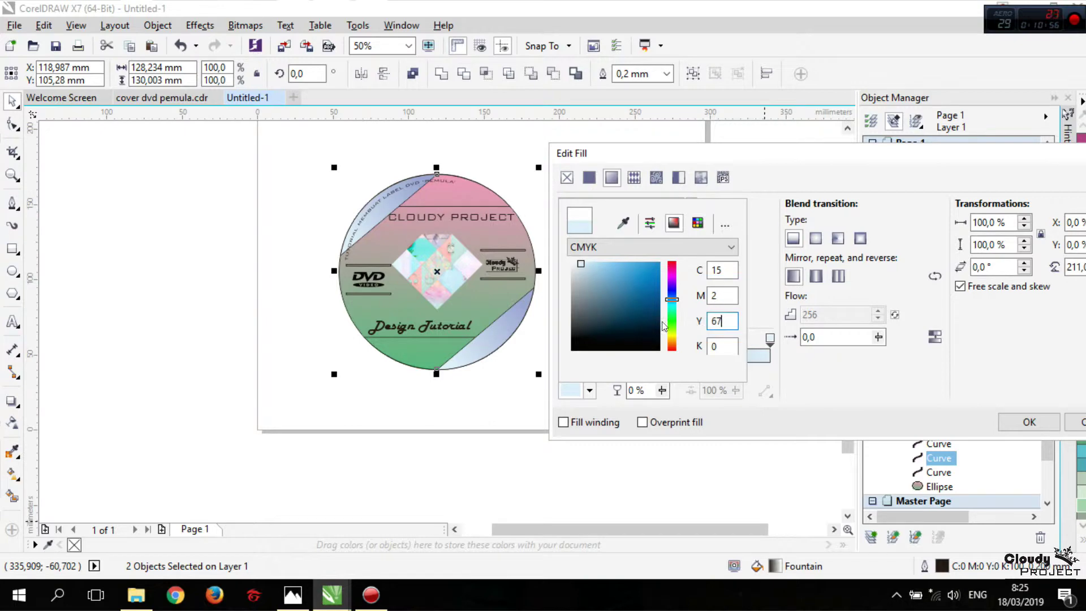
key(Return)
click(1030, 422)
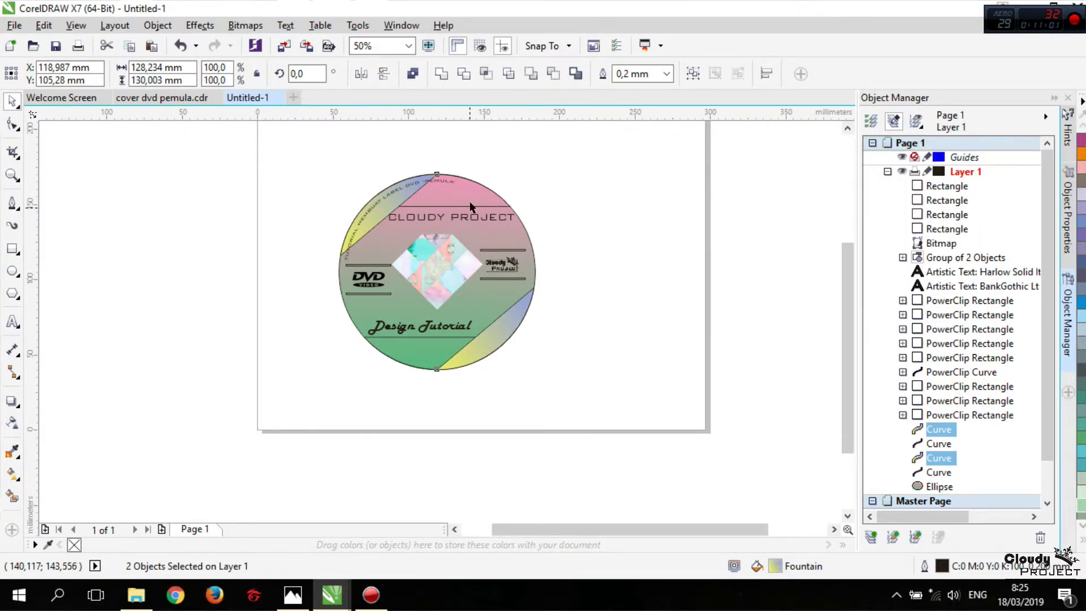
Step: Apply a fountain fill with a diagonal direction to the upper and lower horizontal segments of the label
click(475, 185)
shift+click(425, 348)
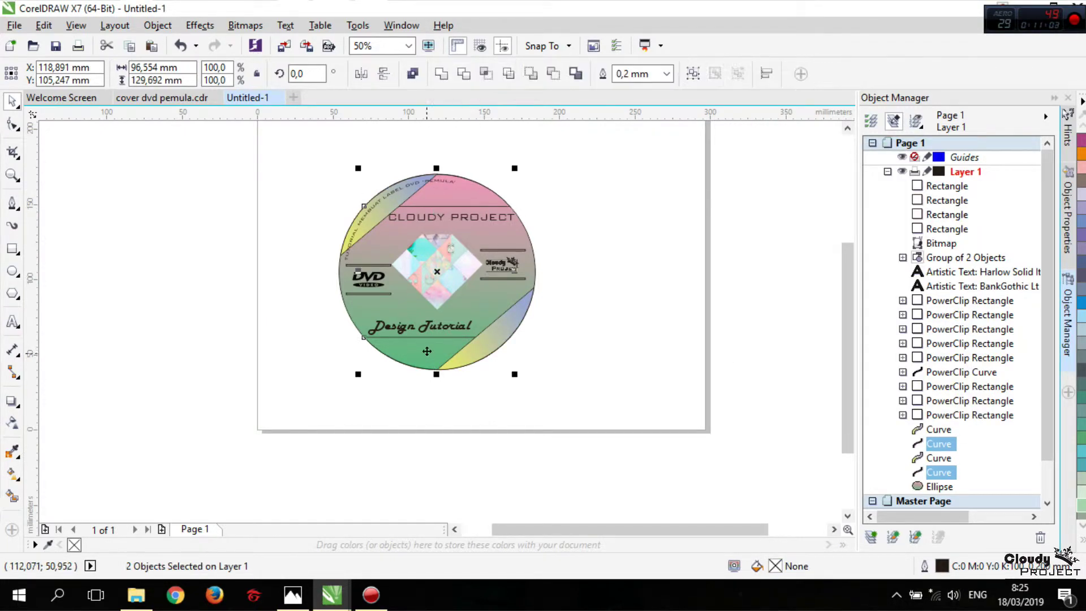
double_click(775, 566)
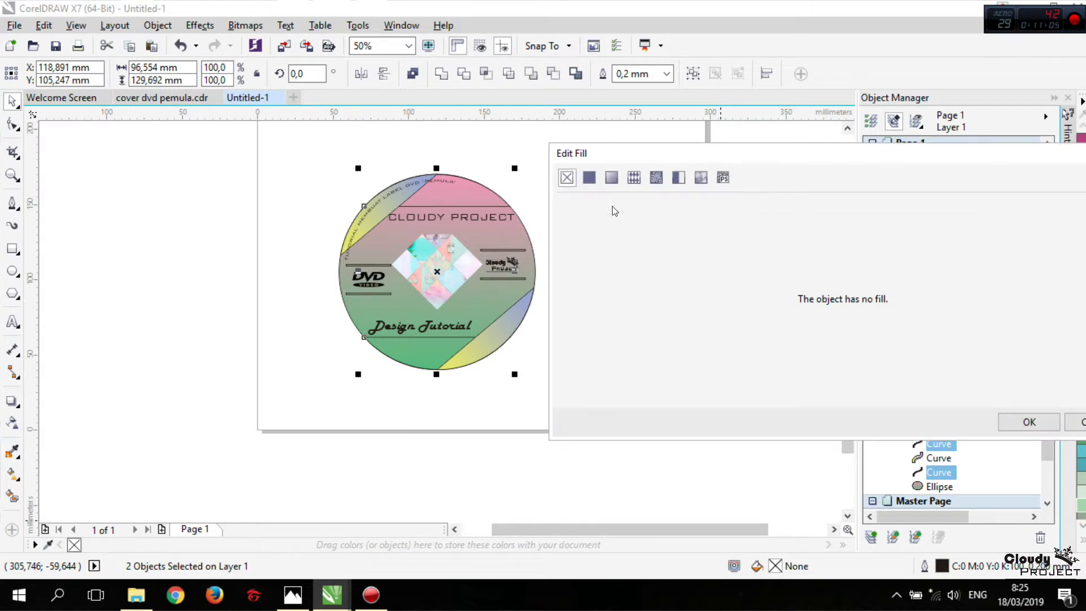
click(609, 179)
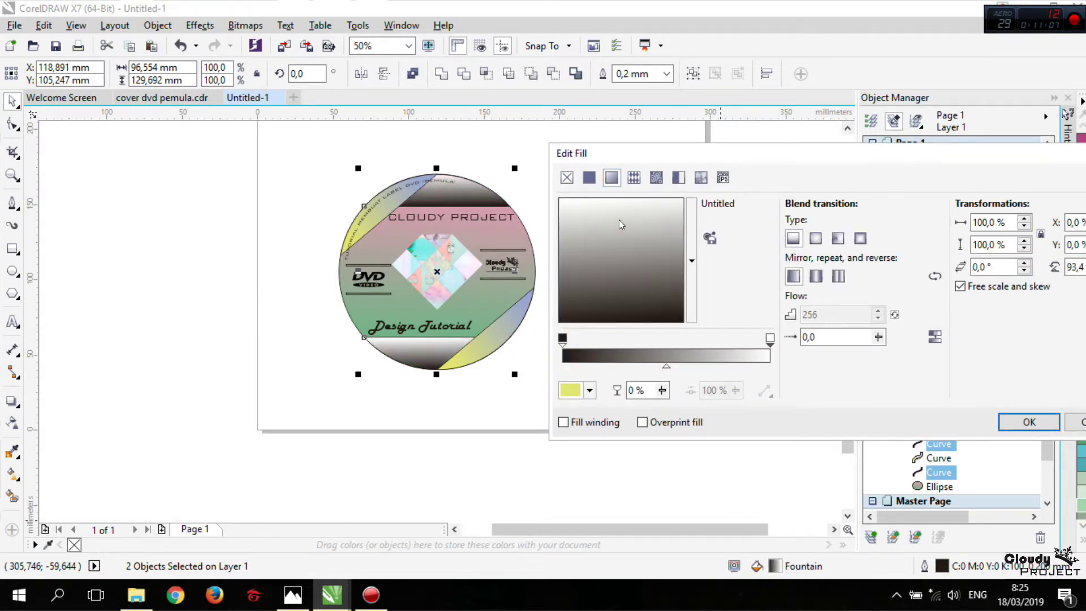
drag(665, 215, 594, 294)
Step: Set the start colour of the horizontal segments' gradient to C 16, M 85, Y 84, K 0
click(563, 338)
click(589, 390)
click(723, 270)
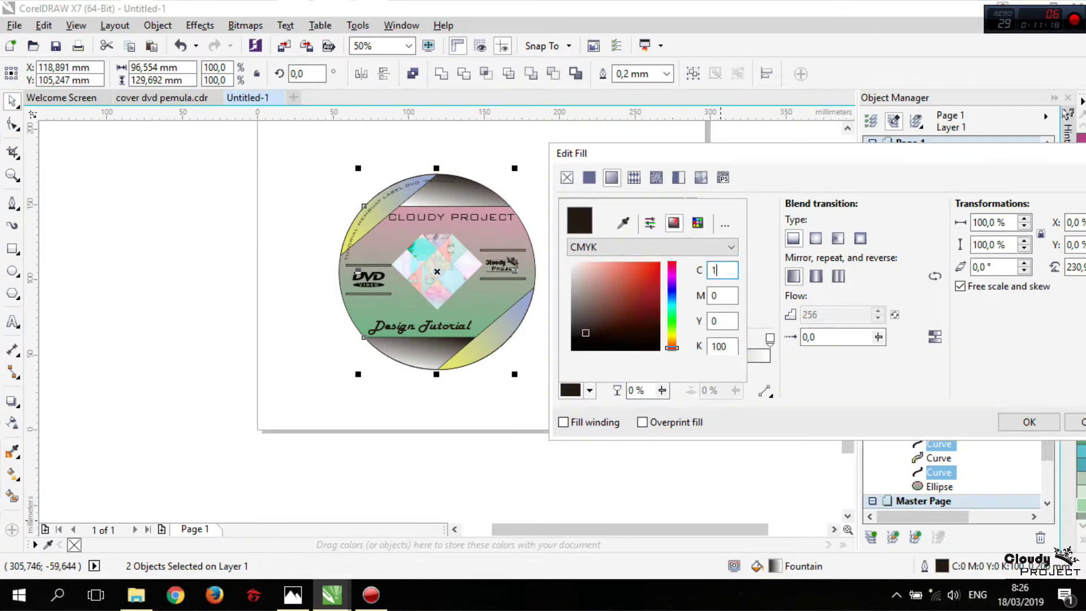
key(Tab)
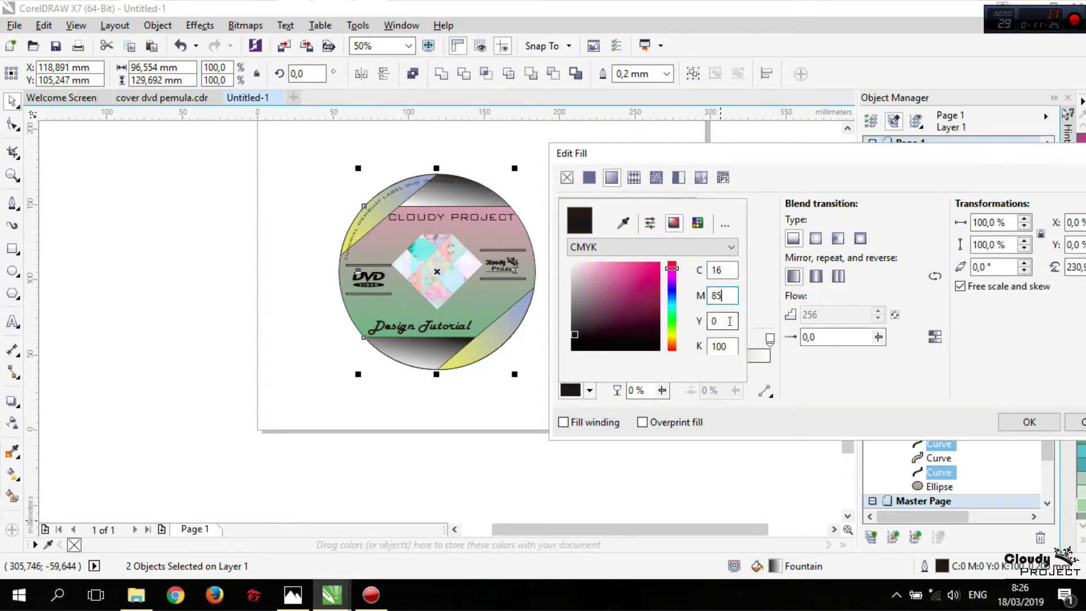
key(Tab)
text(84)
drag(730, 342, 678, 345)
text(0)
click(727, 323)
Step: Set the end colour of the horizontal segments' gradient to C 33, M 0, Y 10, K 0 and apply the fill
click(770, 339)
click(589, 390)
double_click(721, 264)
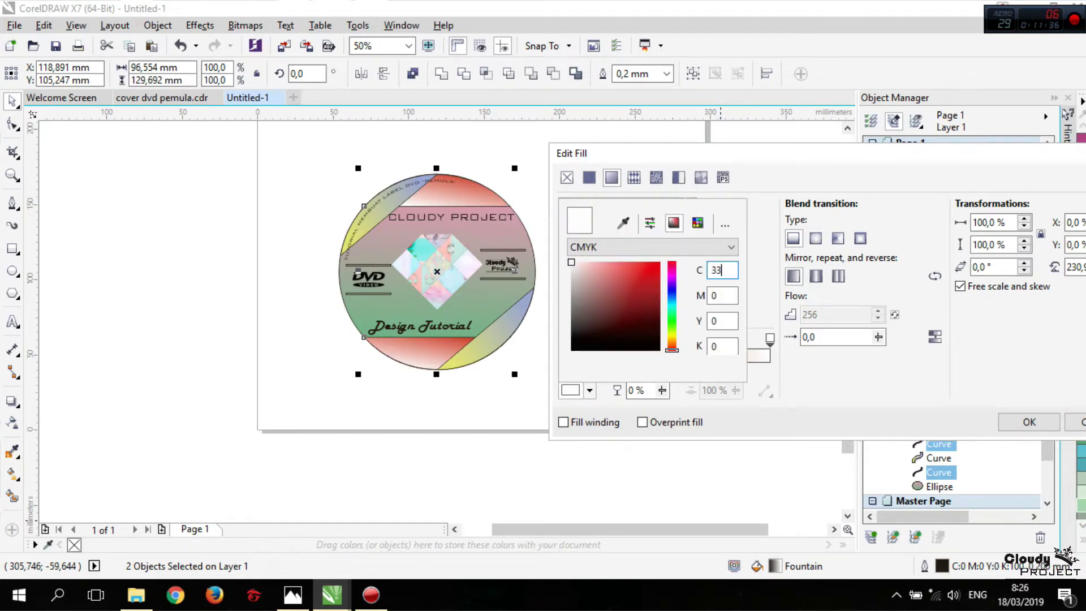
drag(727, 322, 687, 321)
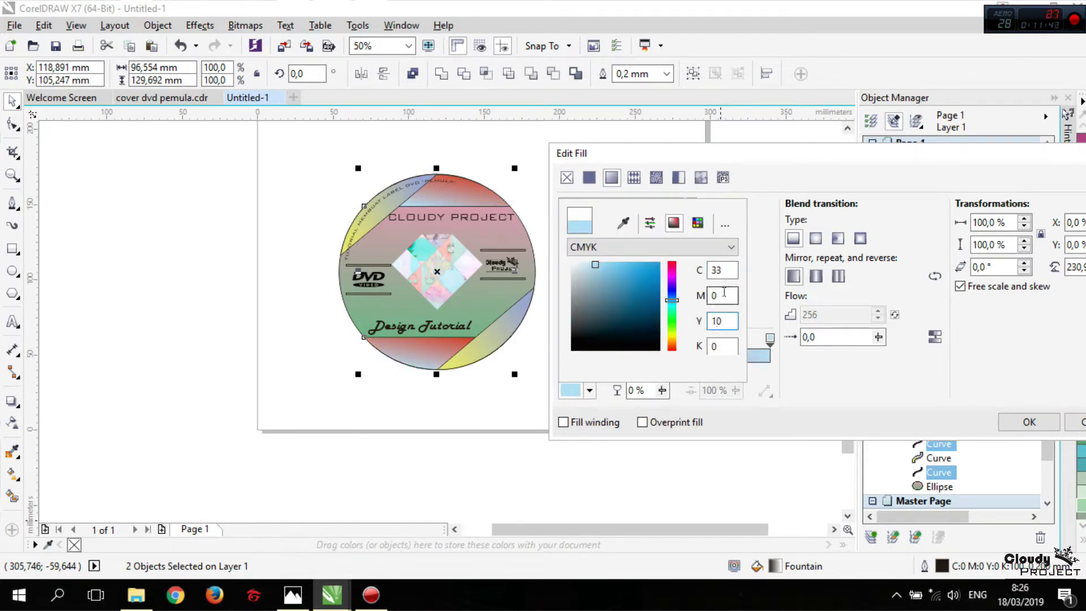
click(761, 320)
click(1027, 422)
click(752, 368)
Step: Remove the outlines of all four filled rim segments
click(500, 335)
click(500, 339)
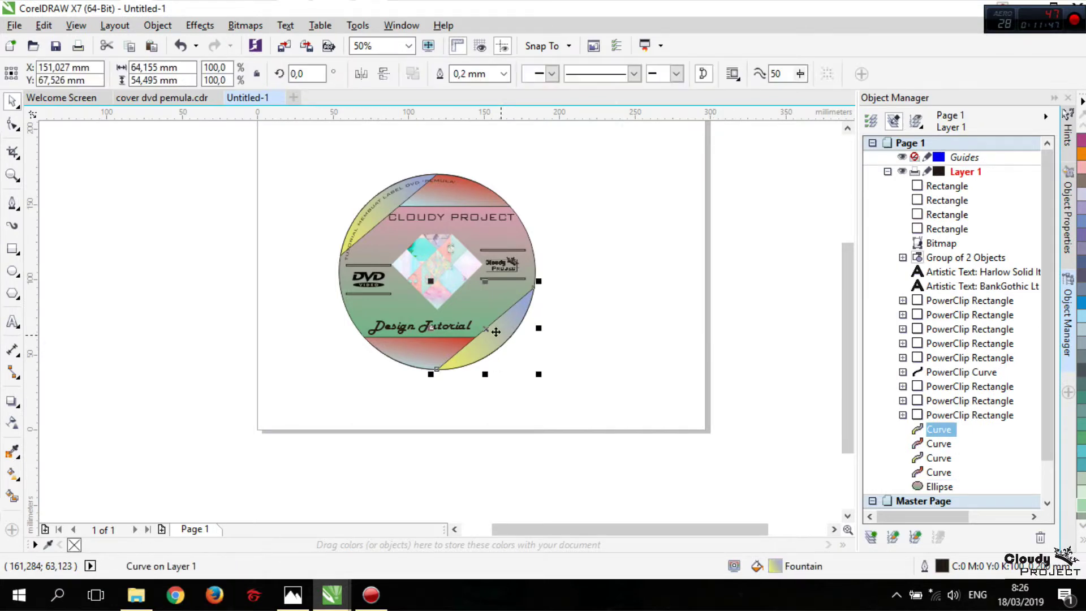
shift+click(404, 347)
shift+click(484, 188)
shift+click(378, 220)
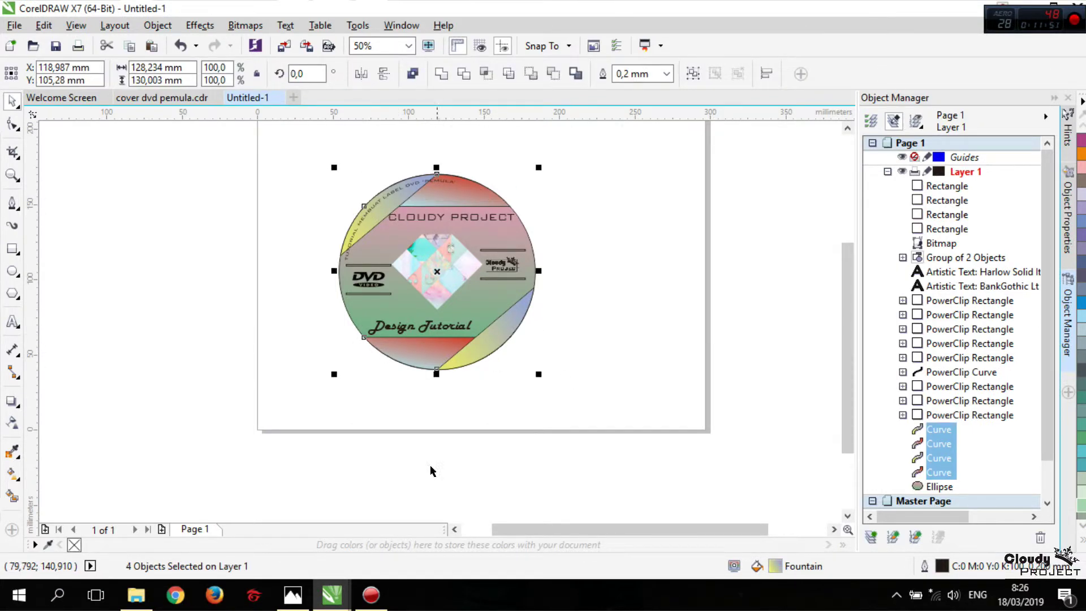
right_click(75, 544)
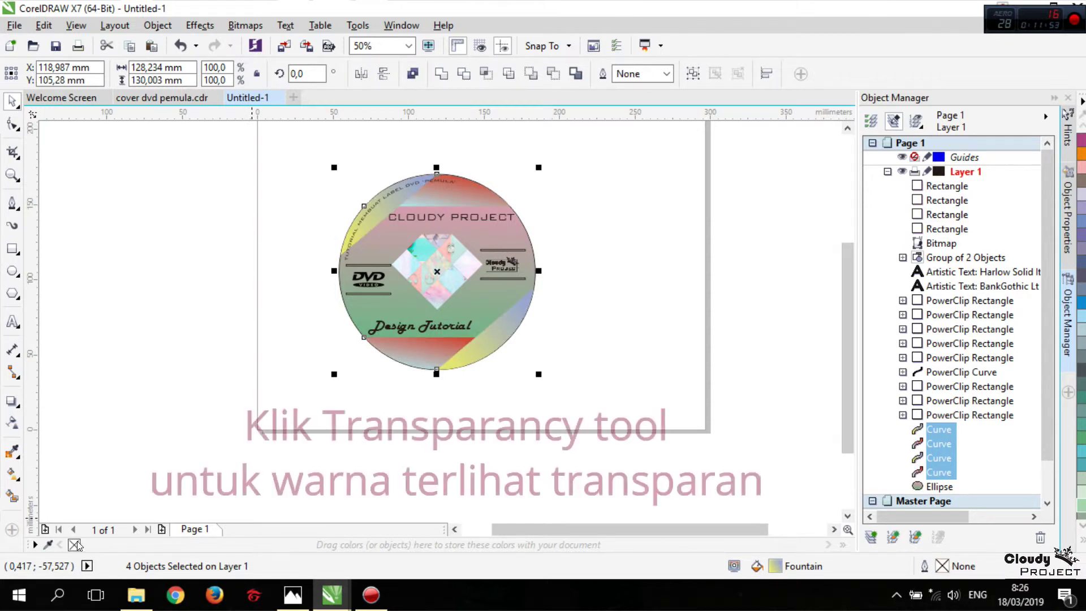
Step: Apply 50 uniform transparency to the four rim segments
click(12, 425)
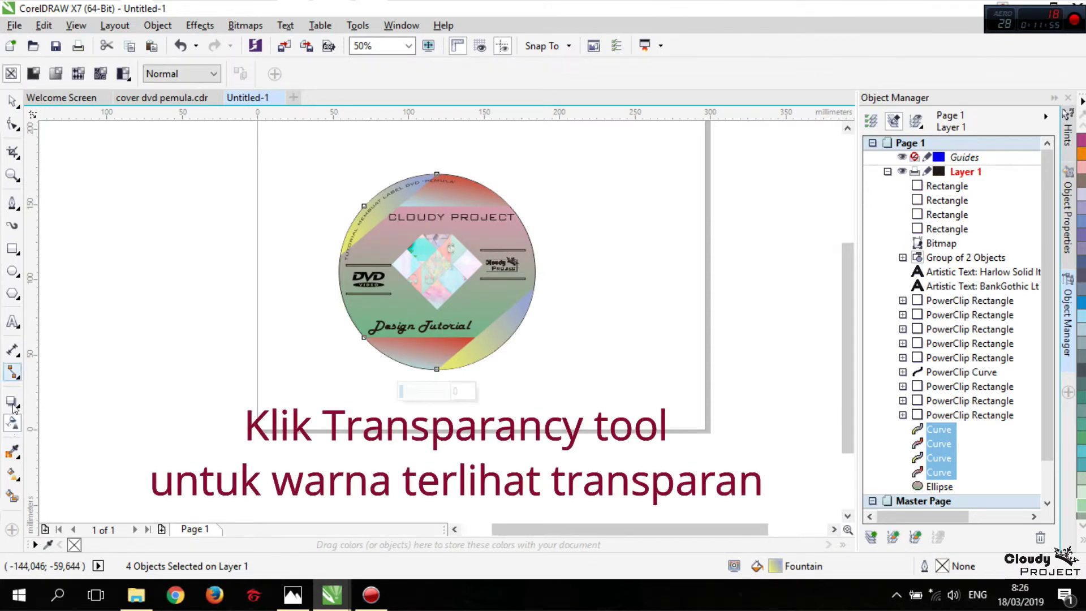
click(34, 74)
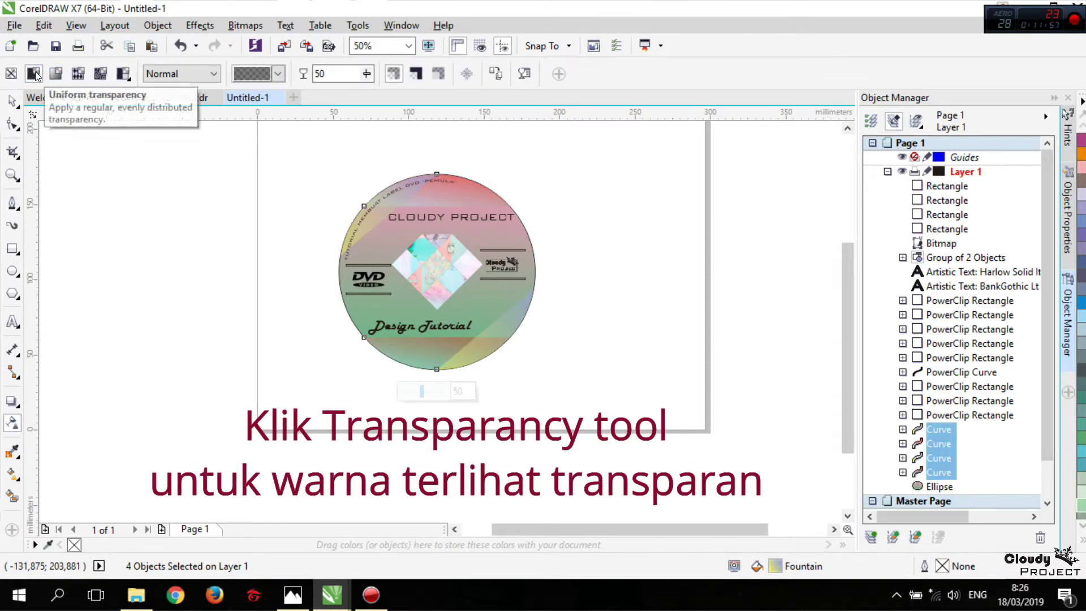
click(14, 102)
click(143, 187)
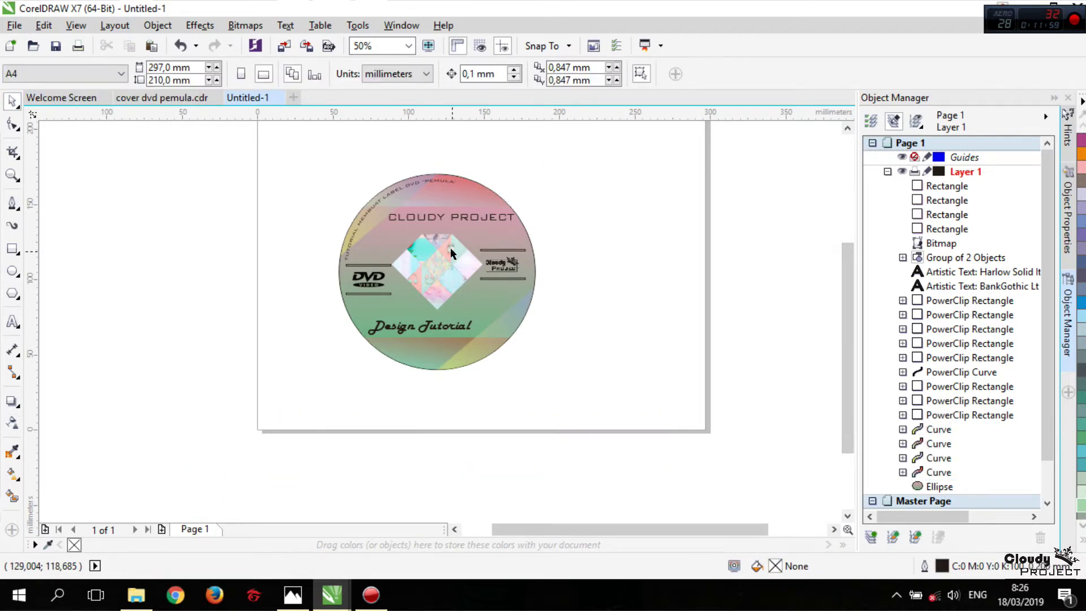
Step: Fill the four thin bars around the DVD and Cloudy Project logos with pale green C 40, M 0, Y 40, K 0
scroll(437, 267, up, 1)
click(312, 263)
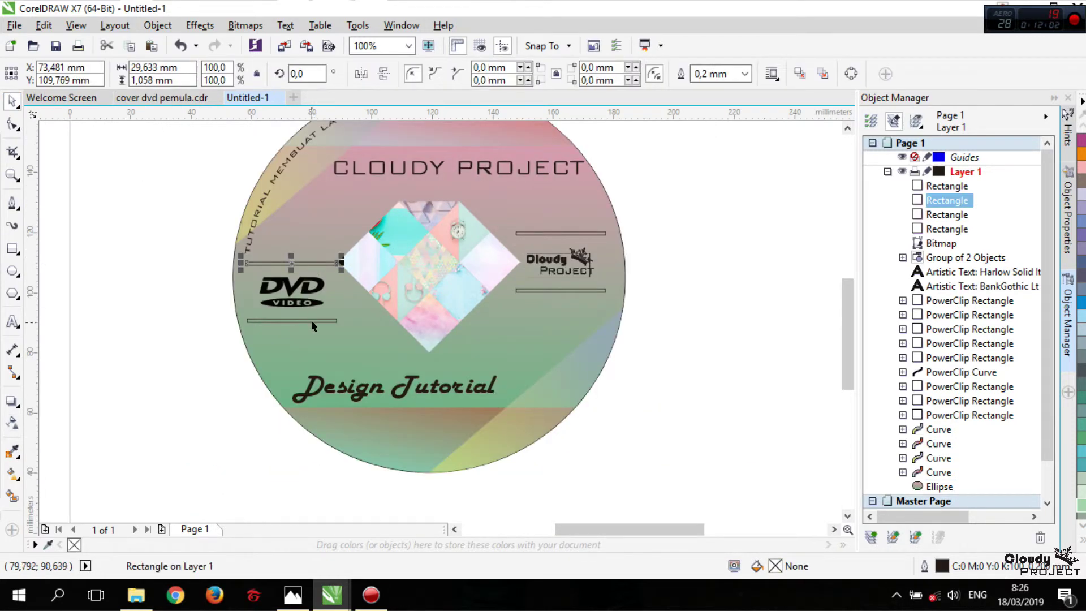
shift+click(291, 320)
shift+click(560, 290)
shift+click(548, 232)
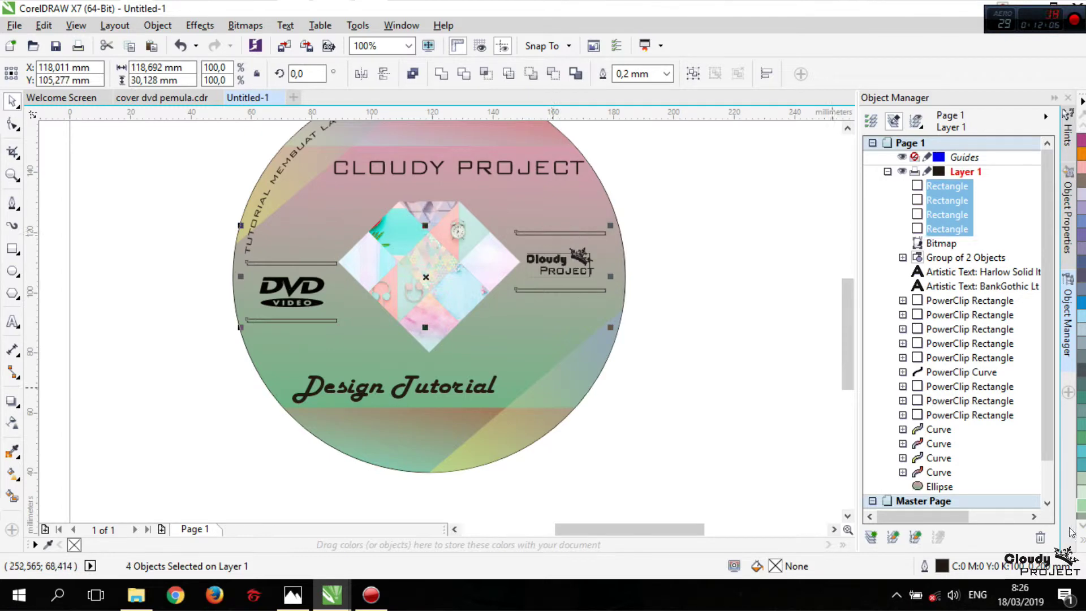
click(1083, 540)
click(1044, 321)
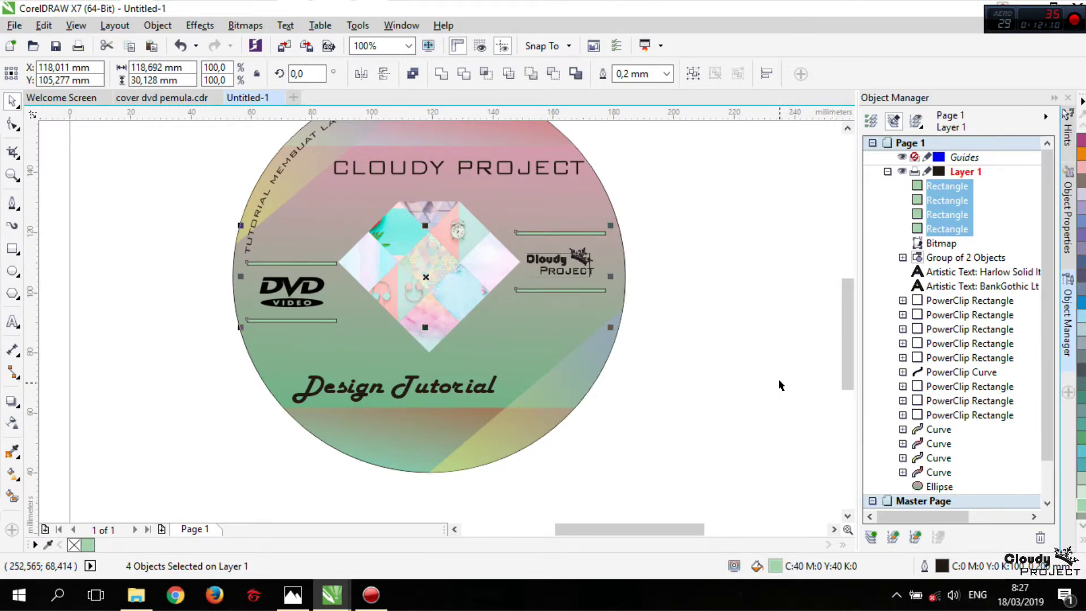
Step: Remove the outlines of the four thin green bars and give them uniform transparency
right_click(74, 545)
click(12, 421)
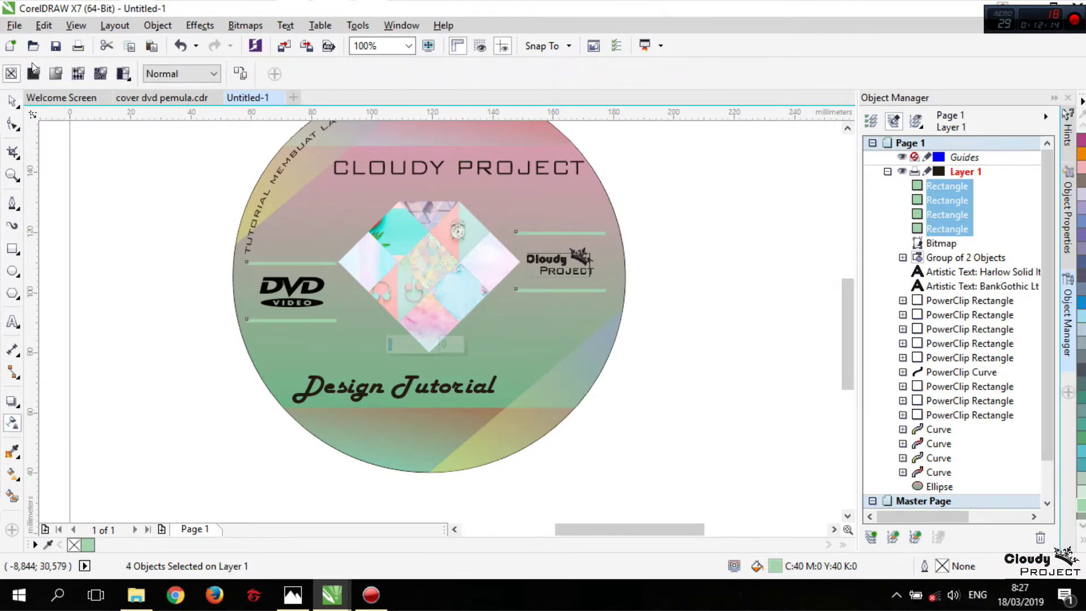
click(153, 238)
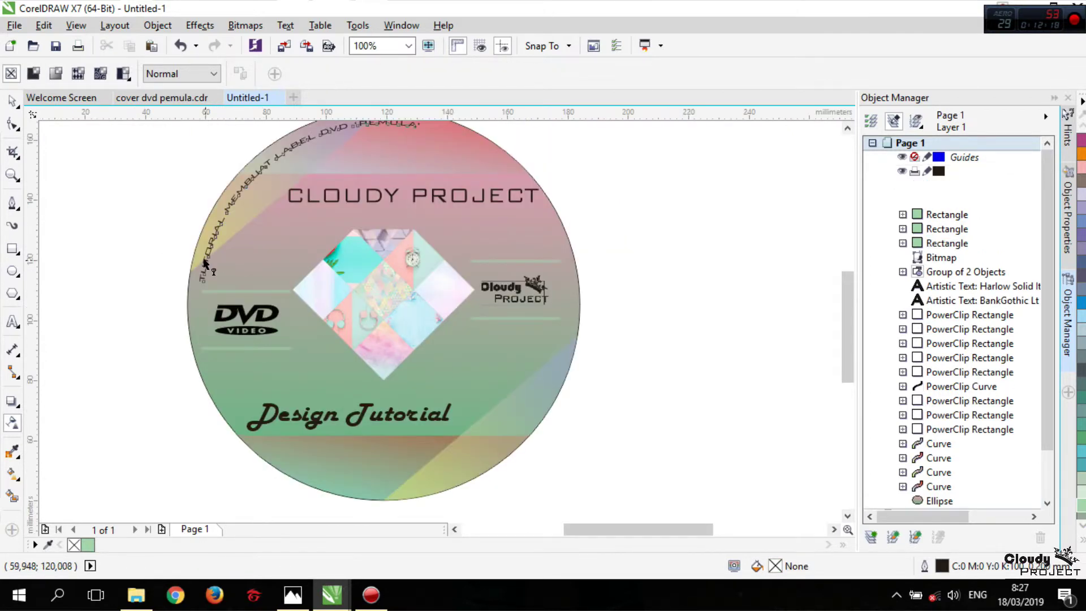
Step: Fill the curved rim text, the CLOUDY PROJECT title and the Design Tutorial text with white
click(12, 106)
shift+click(329, 198)
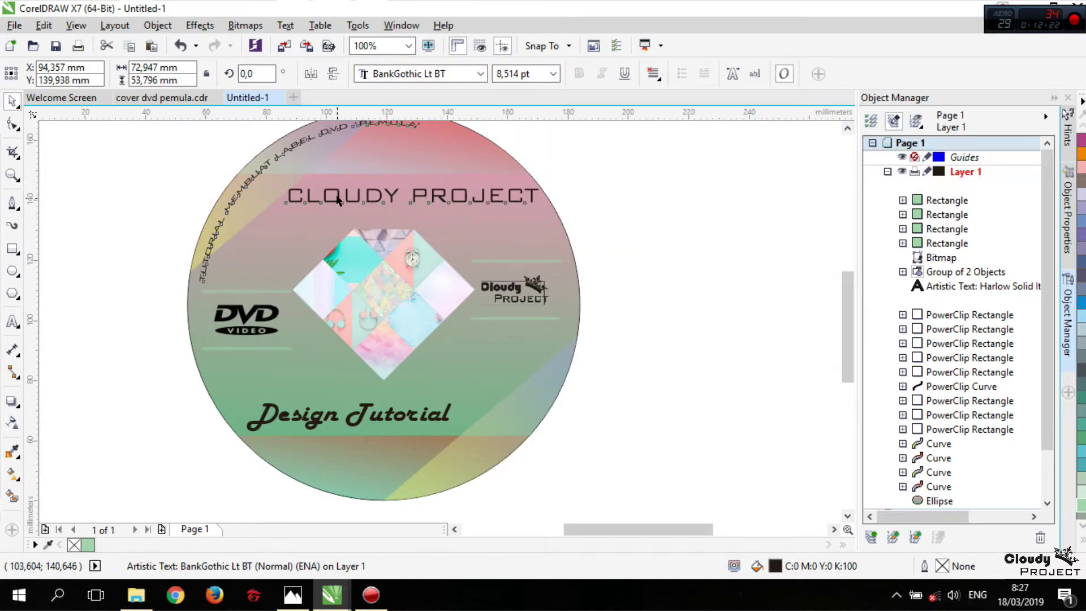
shift+click(363, 414)
click(1082, 542)
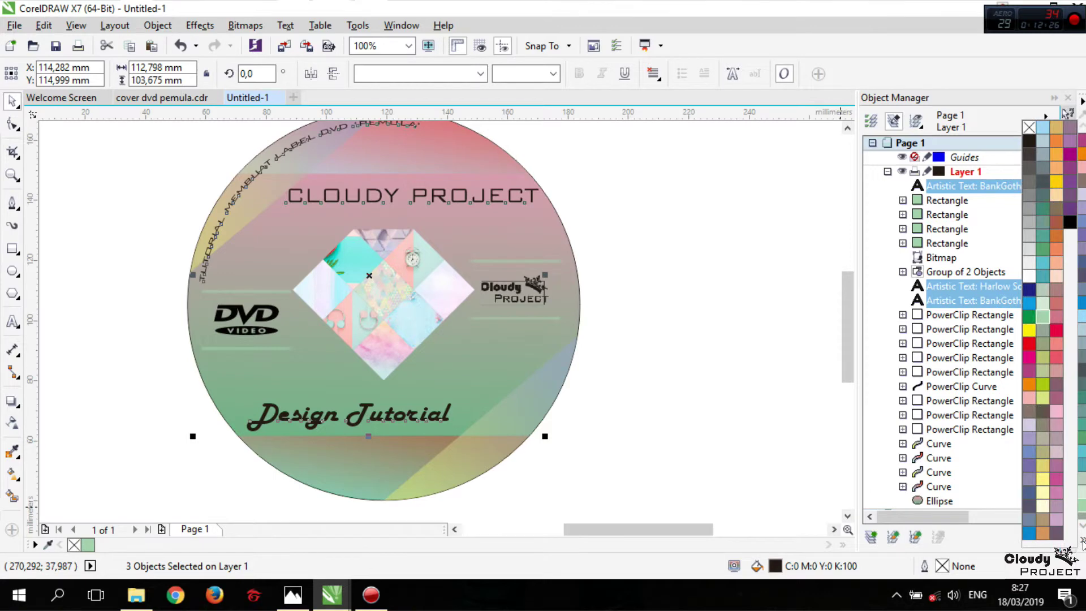
click(1030, 277)
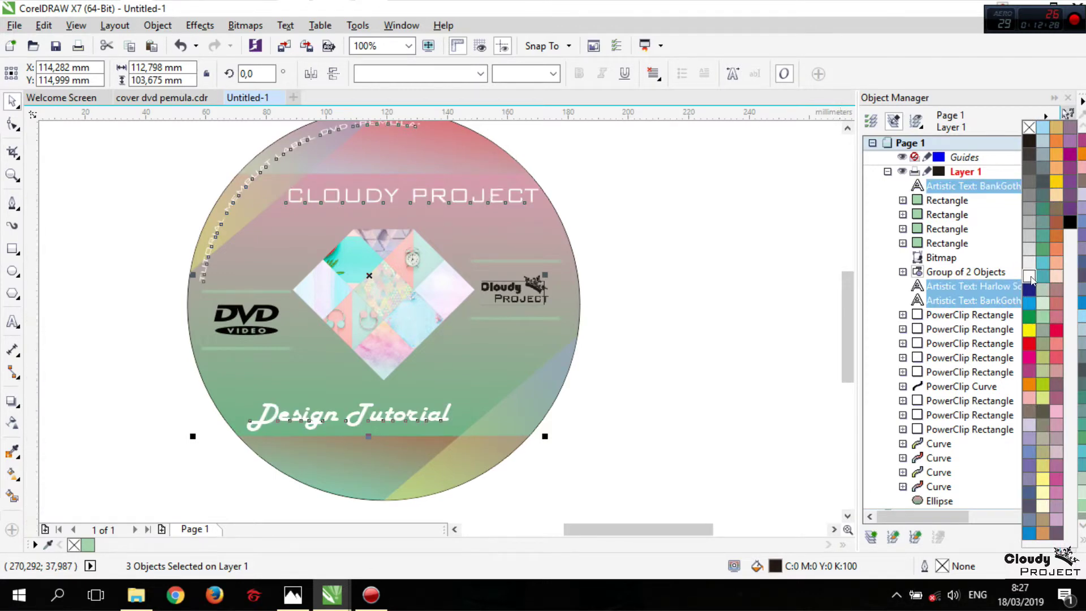
Step: Give the CLOUDY PROJECT title a white outline
click(491, 191)
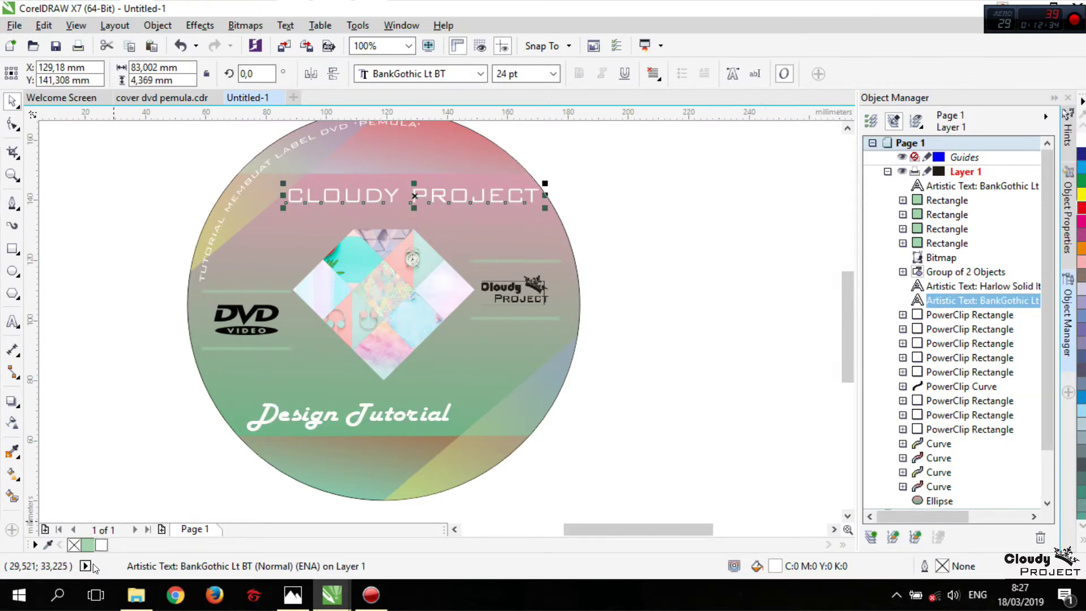
right_click(100, 544)
click(638, 199)
Step: Set the outline colour of the large disc circle to Mint Green and inspect its edge up close
drag(552, 224, 635, 191)
click(635, 192)
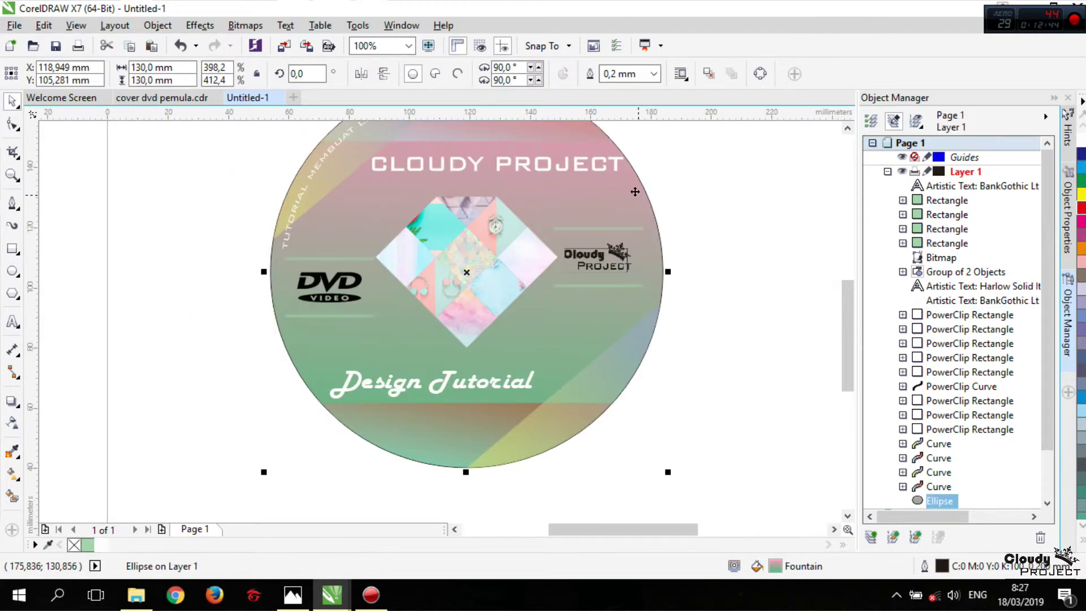
right_click(88, 546)
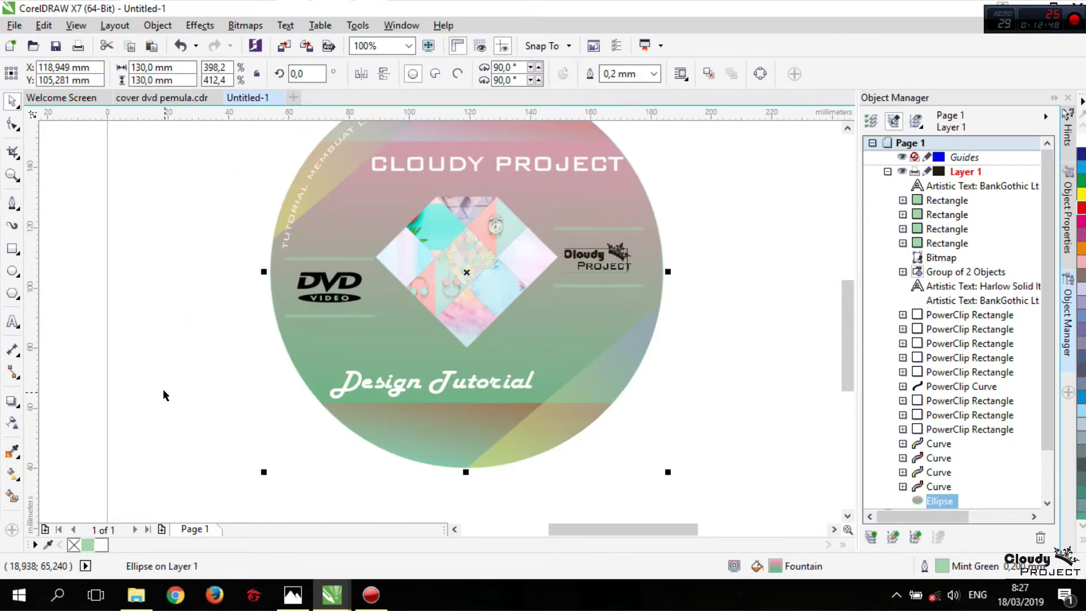
click(187, 380)
scroll(272, 348, up, 5)
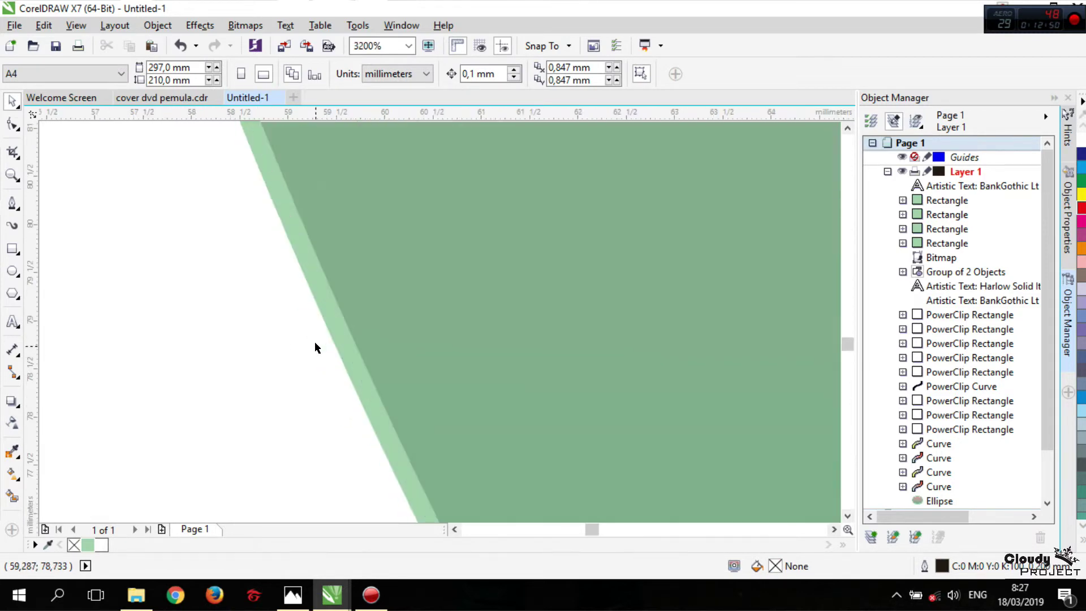
scroll(315, 346, down, 7)
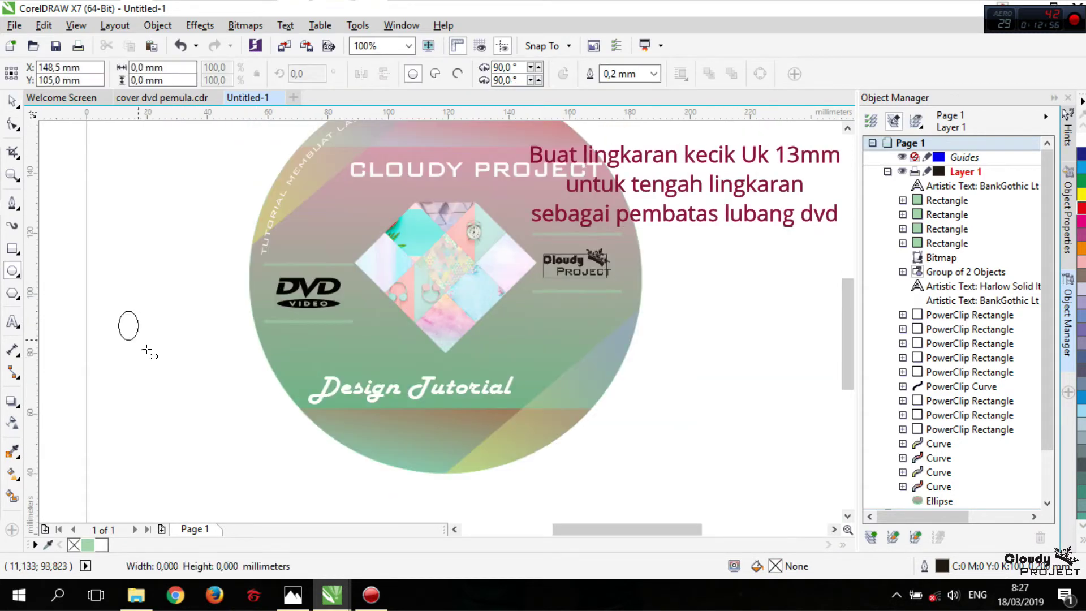
Step: Draw a small ellipse on the empty page area beside the disc and size it to 13 by 13 mm
drag(147, 350, 158, 357)
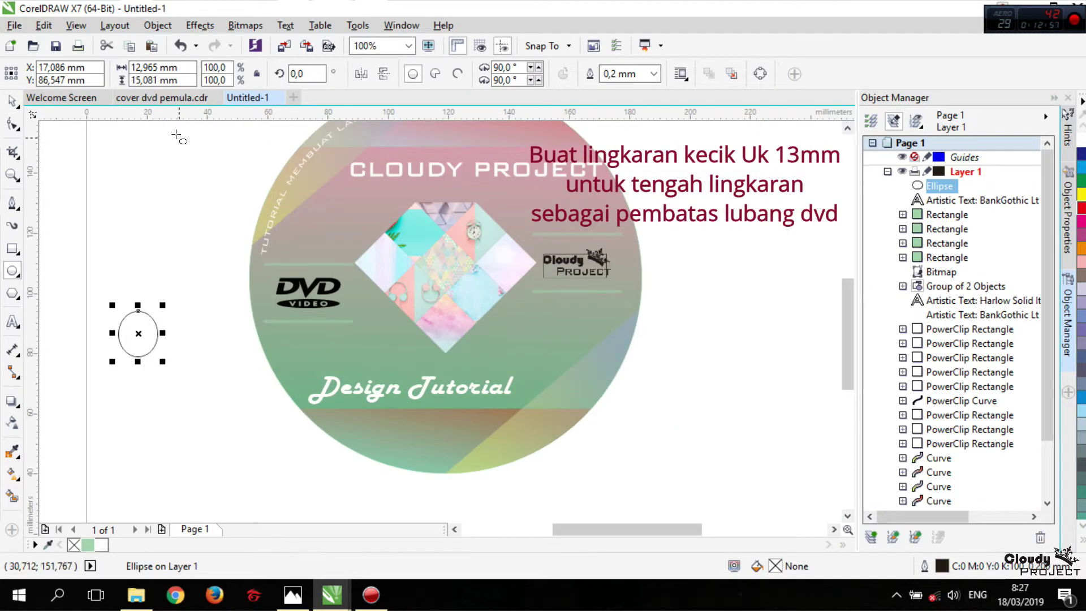
triple_click(158, 66)
text(13)
key(Tab)
text(13)
key(Return)
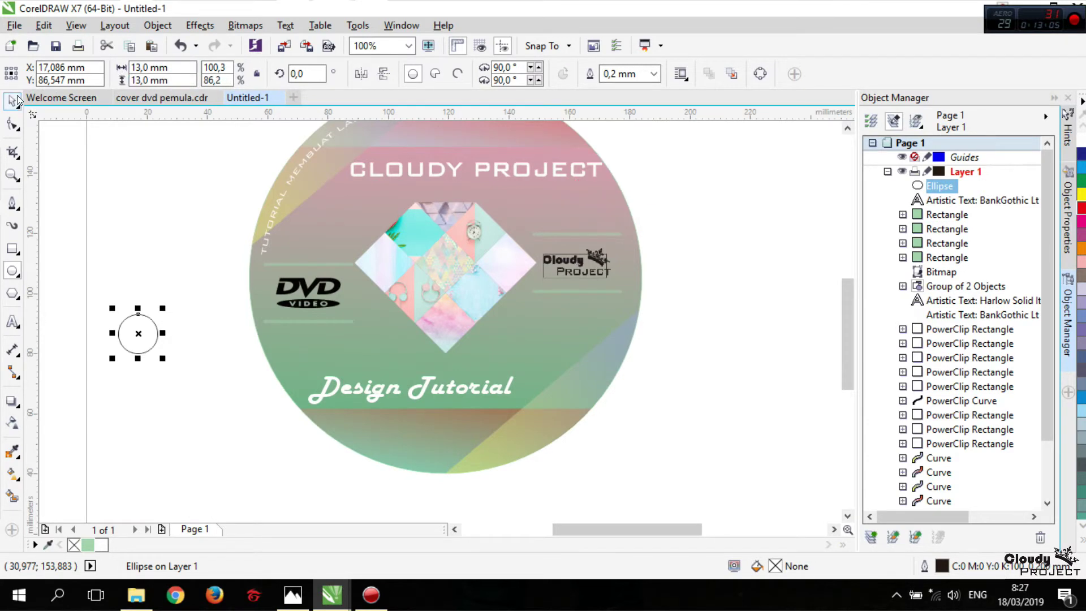
Step: Centre the 13 mm circle on the disc both horizontally and vertically
shift+click(570, 205)
key(c)
key(e)
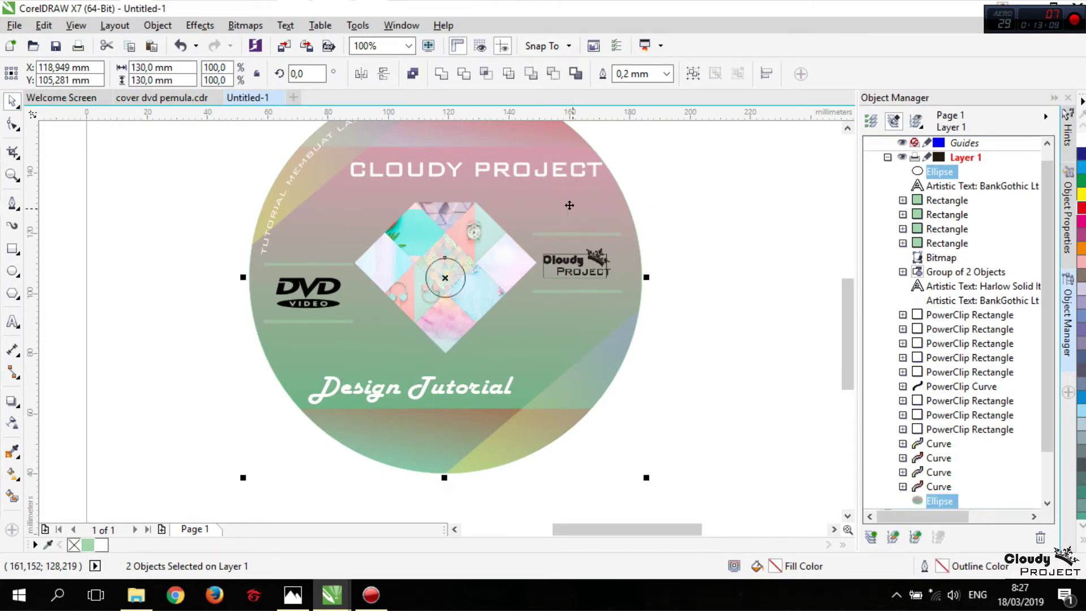
Step: Give the 13 mm centre circle a white fill and a white outline
click(446, 274)
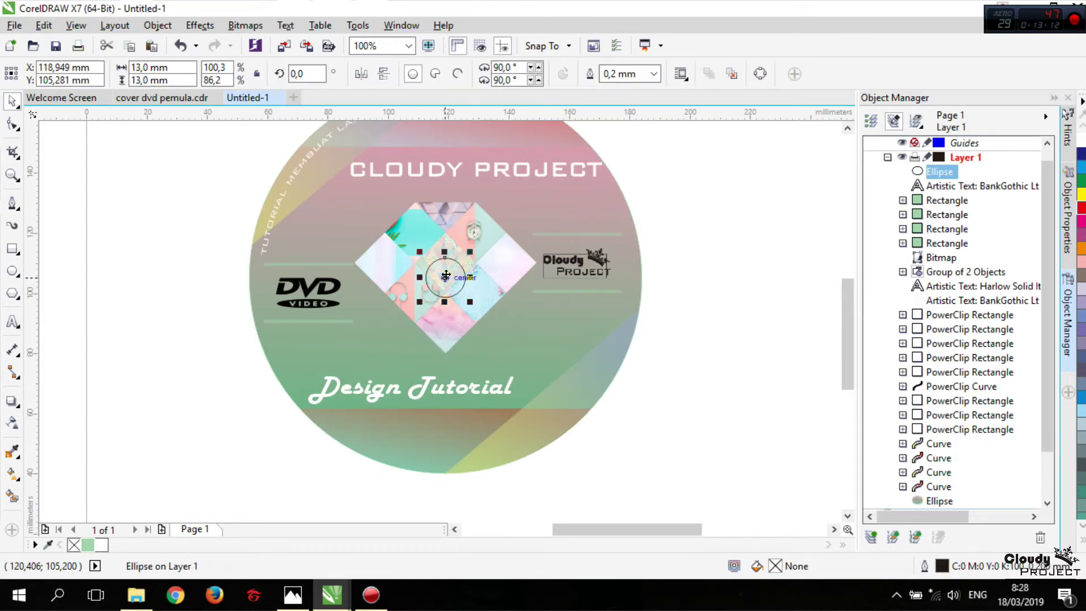
click(102, 545)
right_click(102, 544)
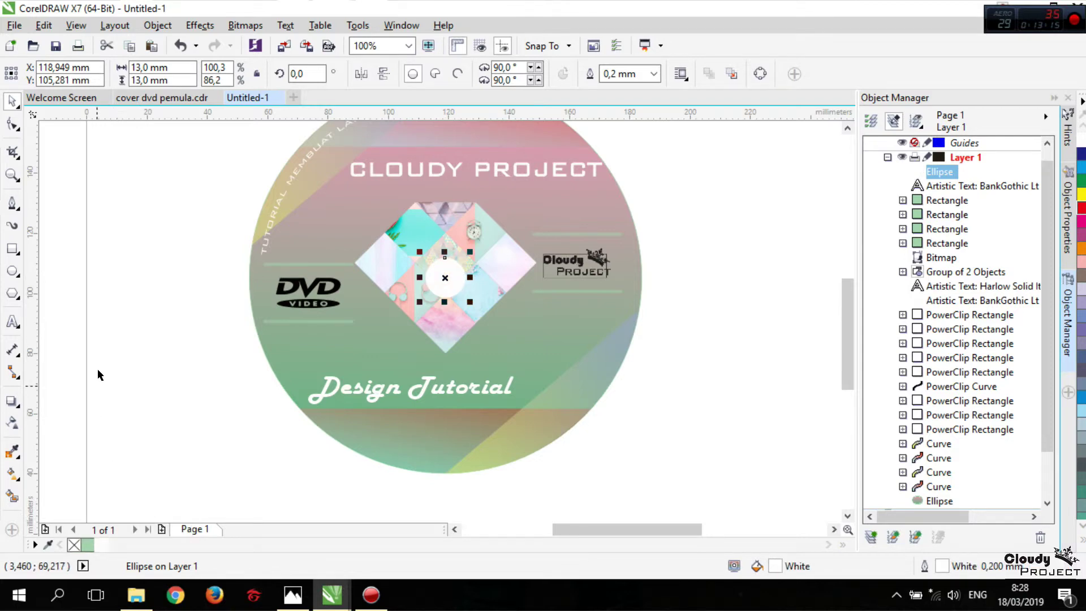
click(59, 143)
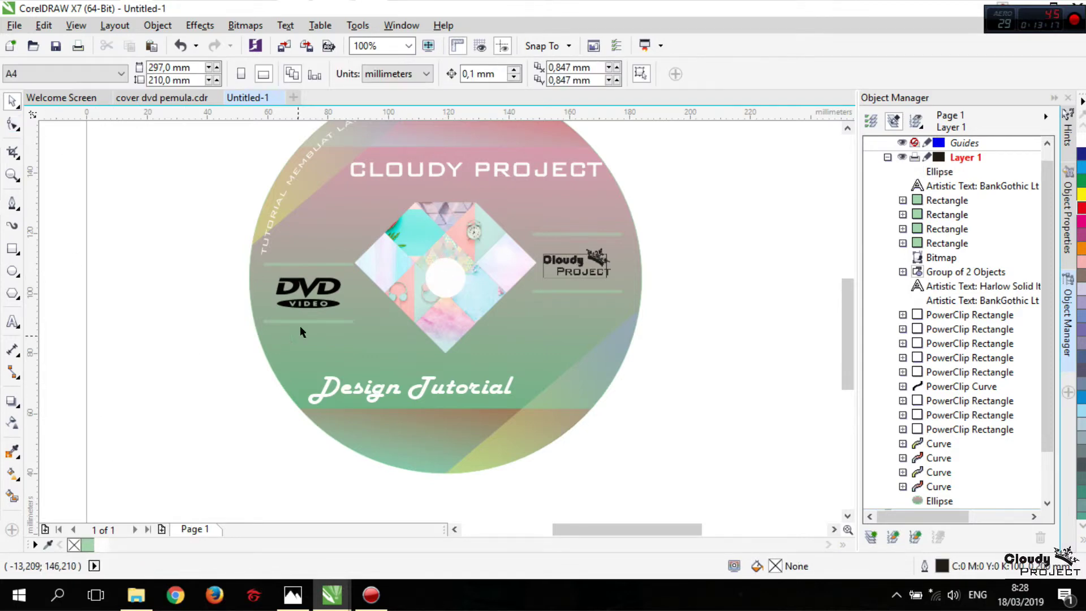
Step: Group all objects of the label and move the group to the horizontal middle of the page
scroll(298, 325, down, 1)
drag(247, 146, 573, 423)
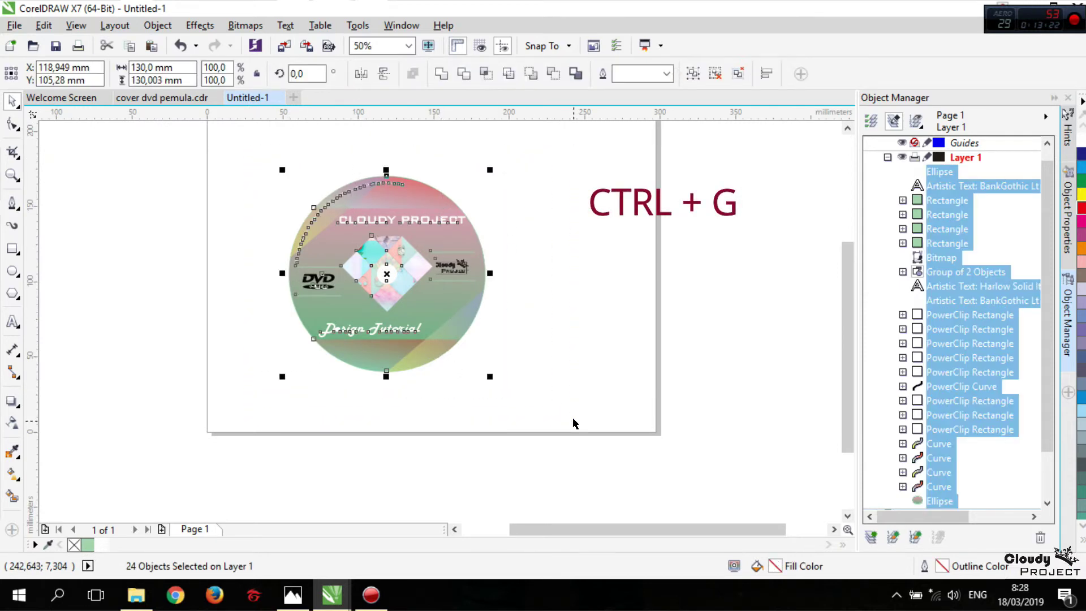
key(ctrl+g)
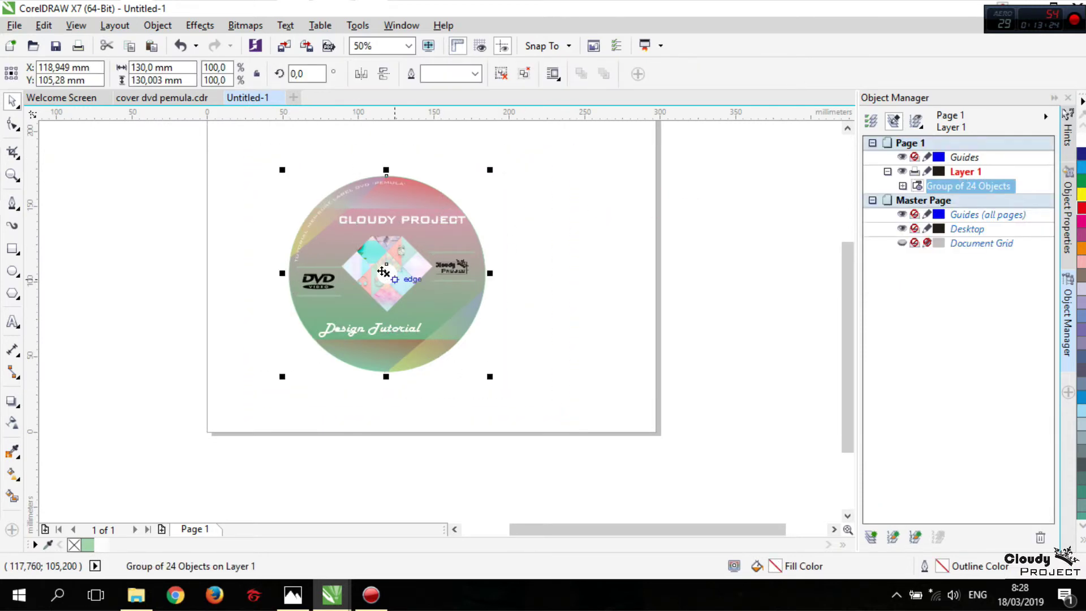
drag(383, 272, 421, 250)
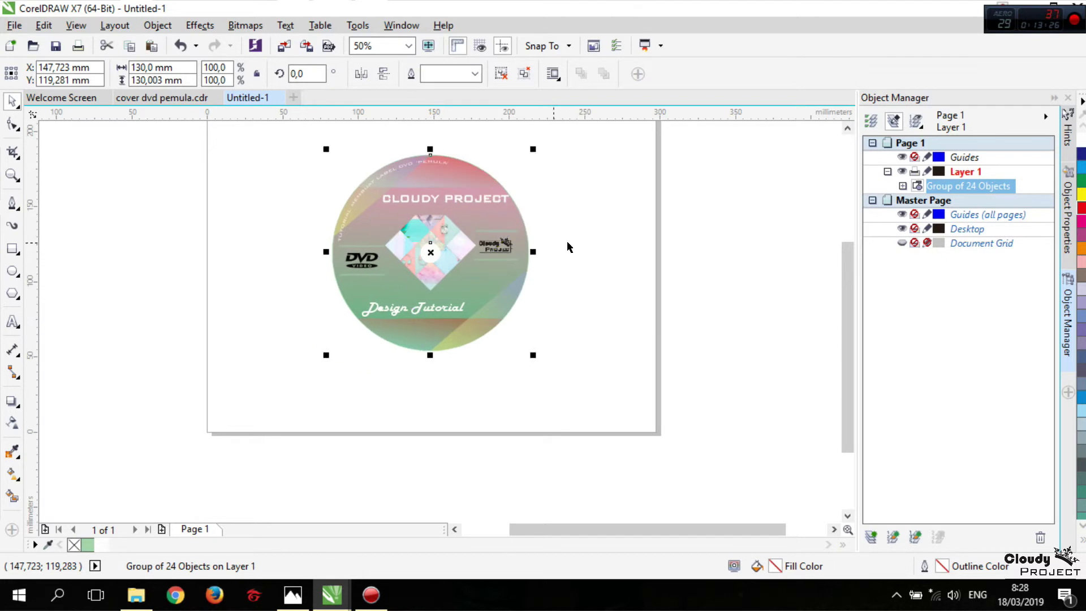
click(586, 232)
scroll(434, 189, up, 1)
Step: Start exporting the design and choose the EXPORT folder inside DESIGN as the destination
click(13, 27)
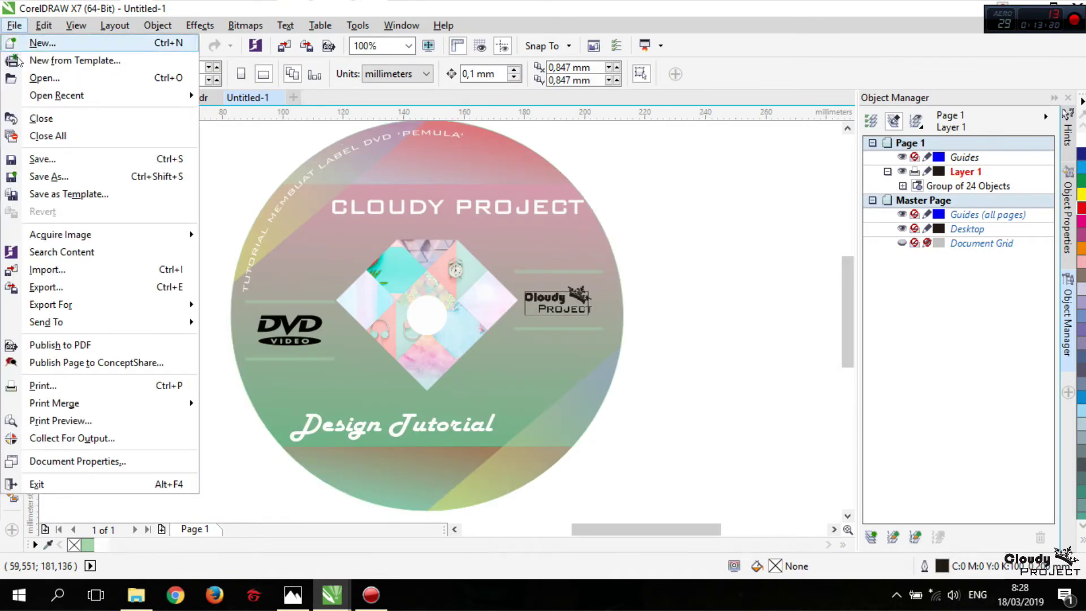
click(56, 288)
double_click(561, 227)
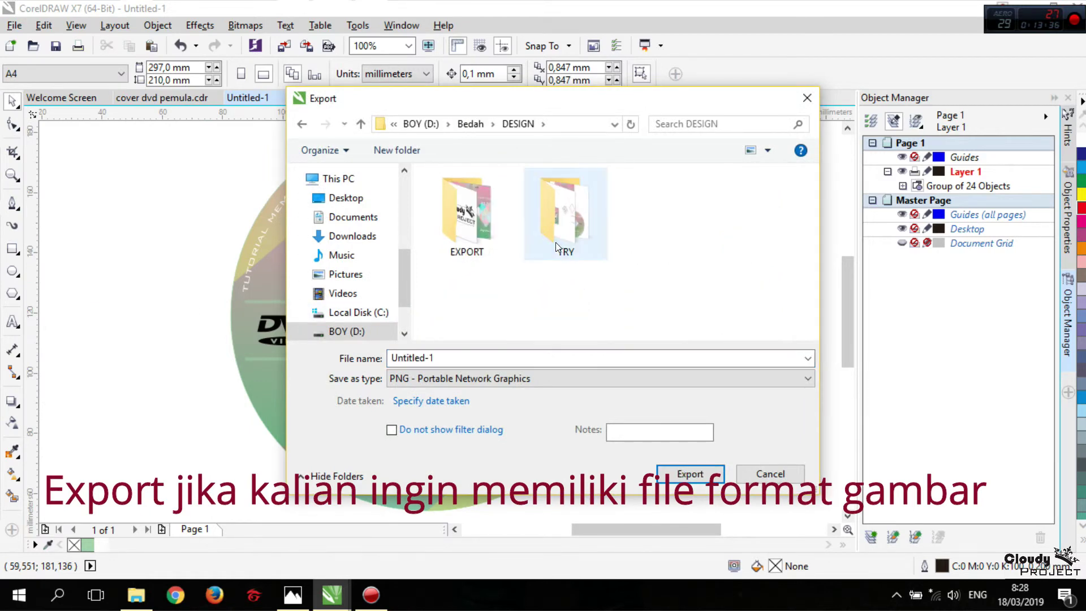
double_click(462, 218)
Step: Name the file "Label DVD pemula" and export it as a PNG with RGB Color (24-bit) and transparency
click(391, 358)
text(labe)
key(BackSpace)
key(BackSpace)
key(BackSpace)
key(BackSpace)
text(Labe)
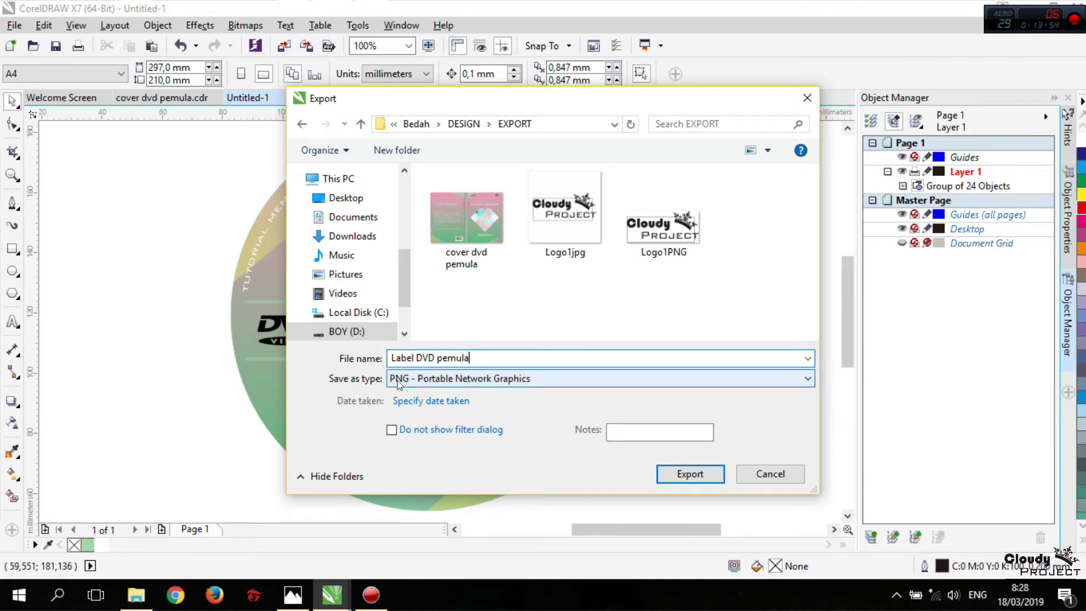
click(673, 475)
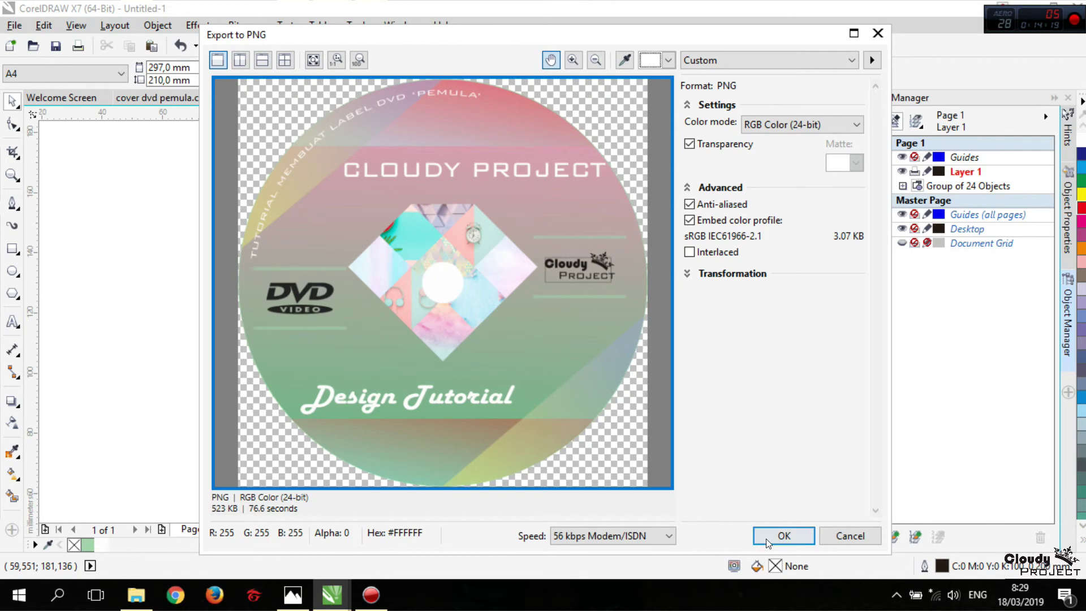
click(770, 533)
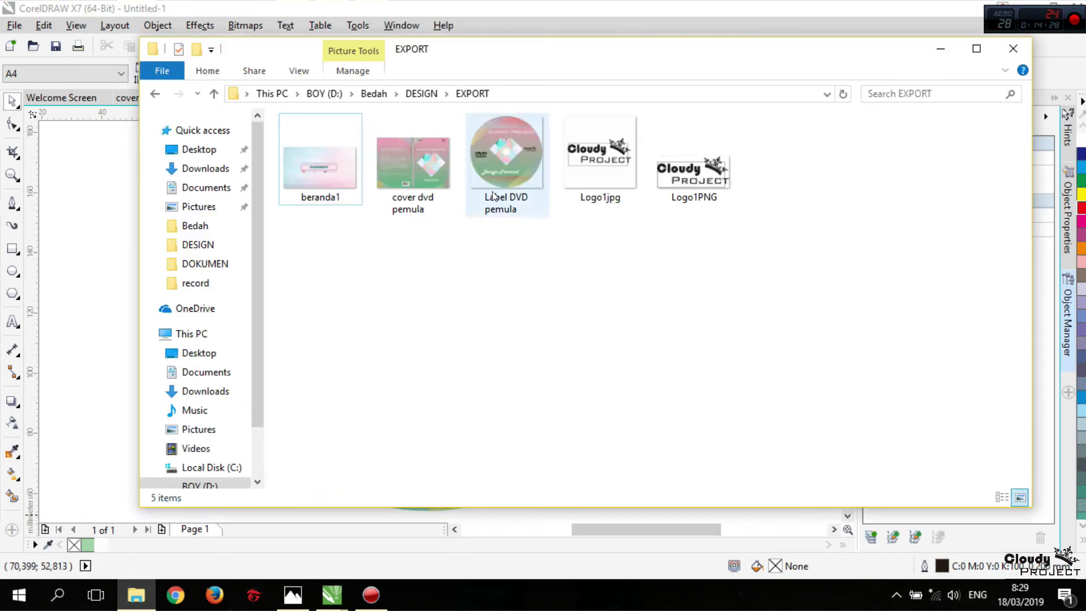
Step: Open the exported Label DVD pemula image from the EXPORT folder in Photos
click(495, 187)
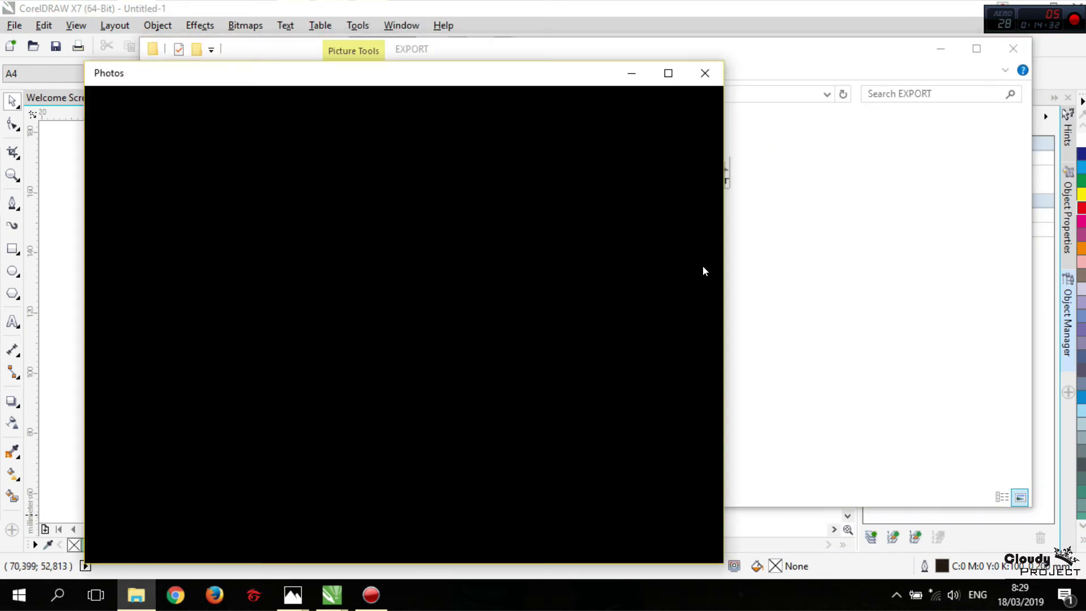